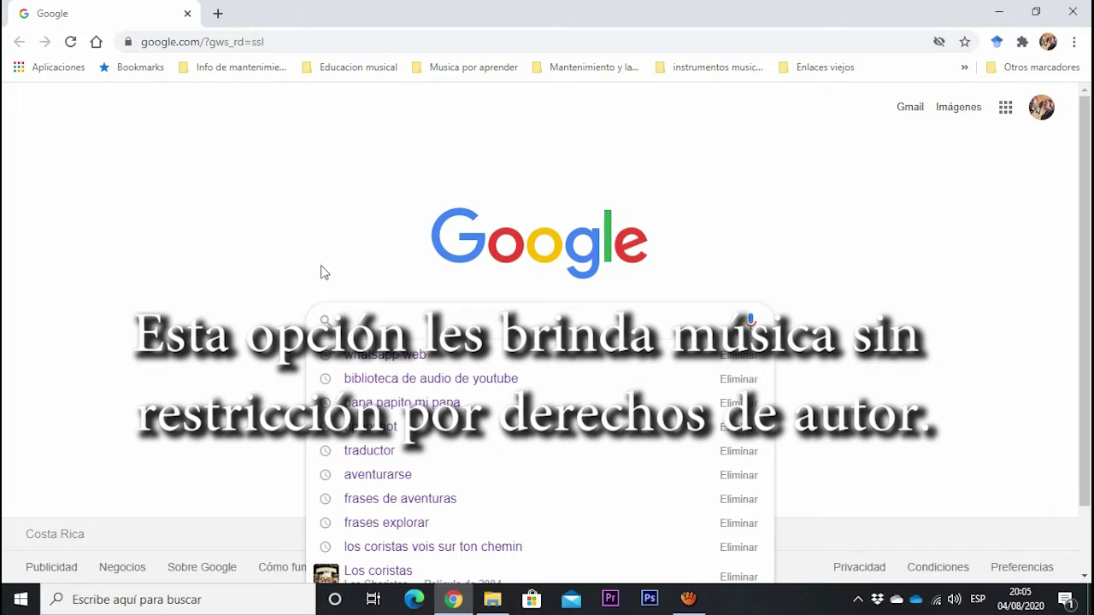
Step: Search Google for "biblioteca de audio de youtube" and open the YouTube Music Library result
text(biblio)
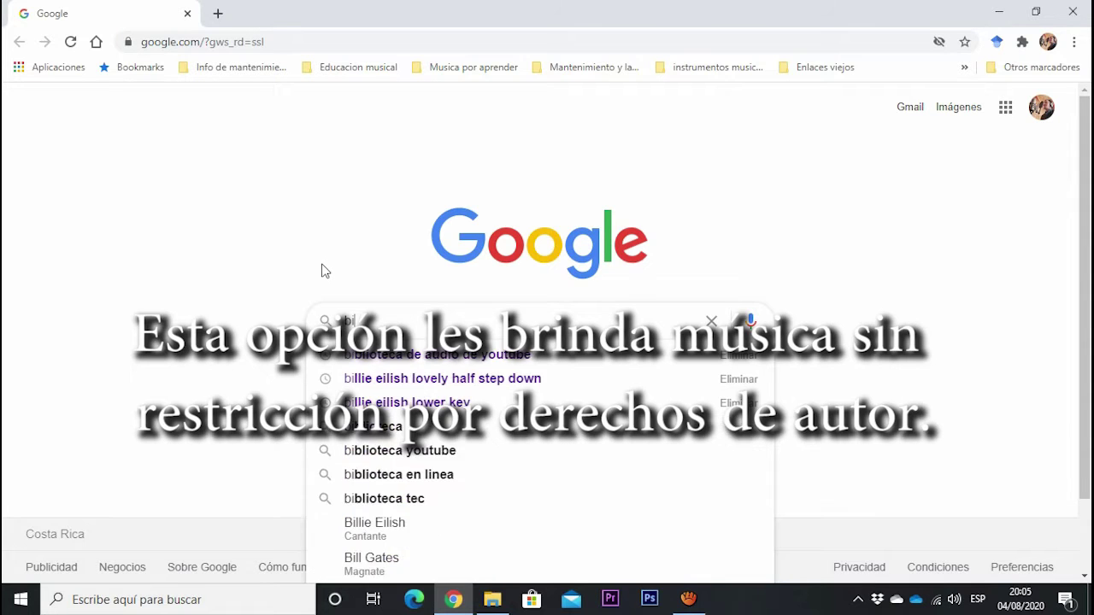
key(Down)
key(Return)
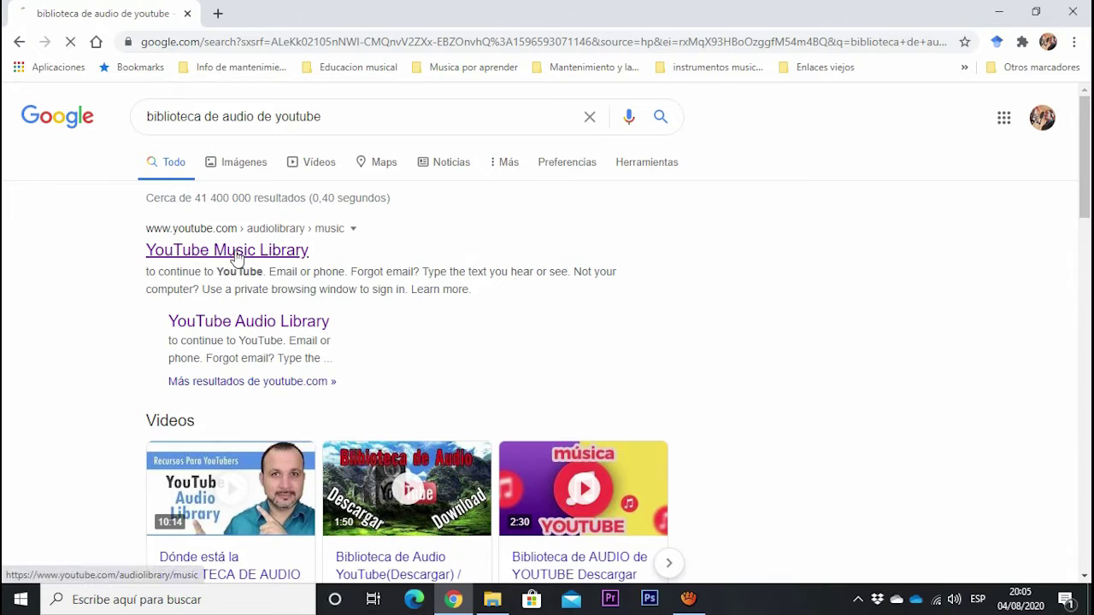
click(237, 256)
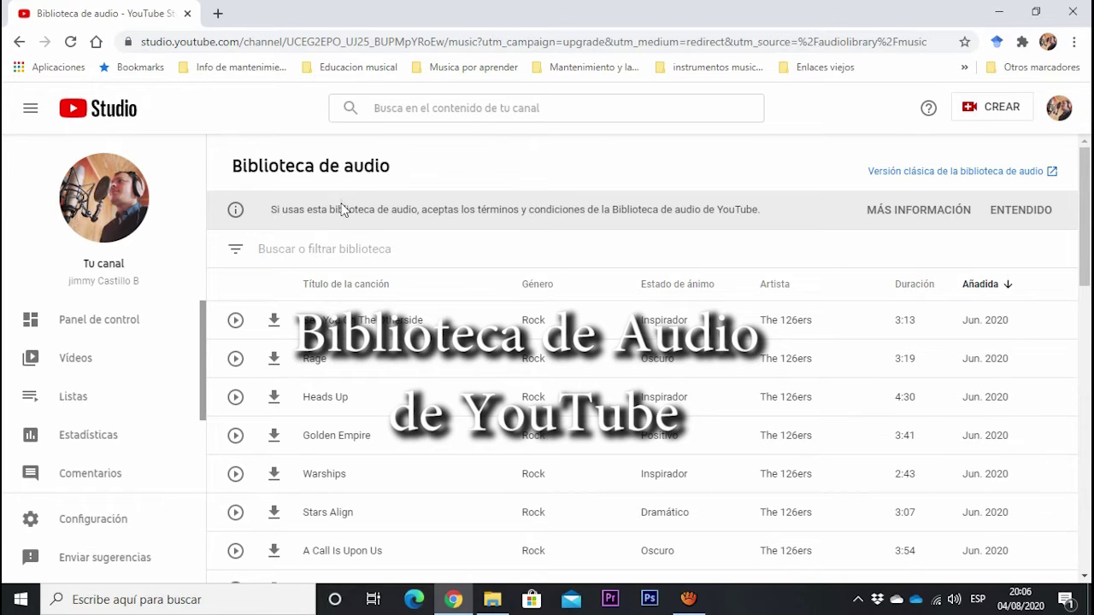
Step: Find the track "No.10 A New Beginning" in the audio library, preview it briefly and download it
scroll(487, 391, down, 4)
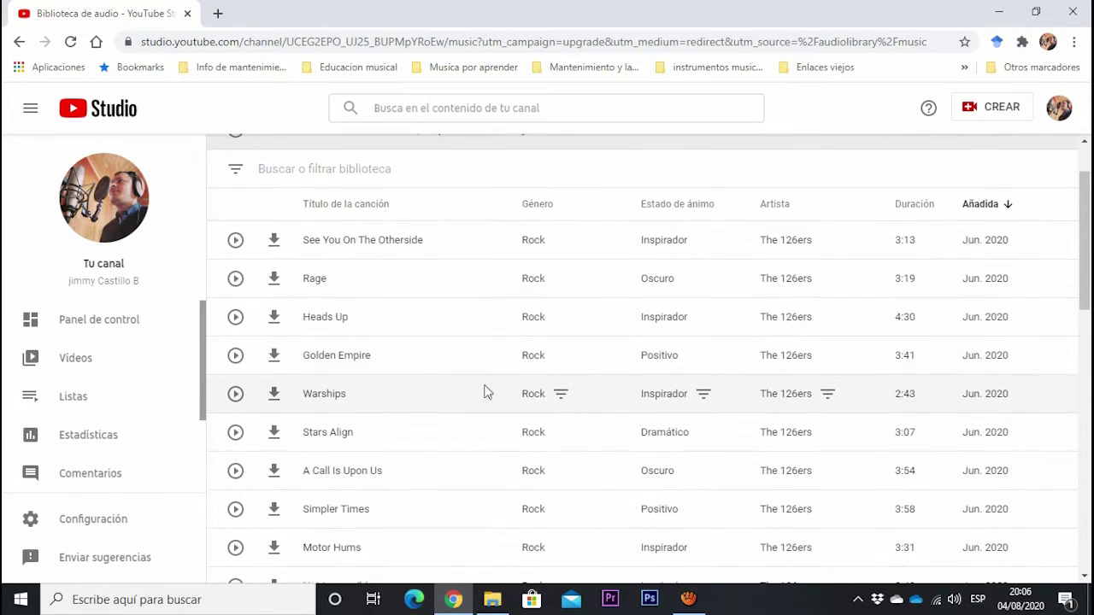
scroll(415, 391, down, 1)
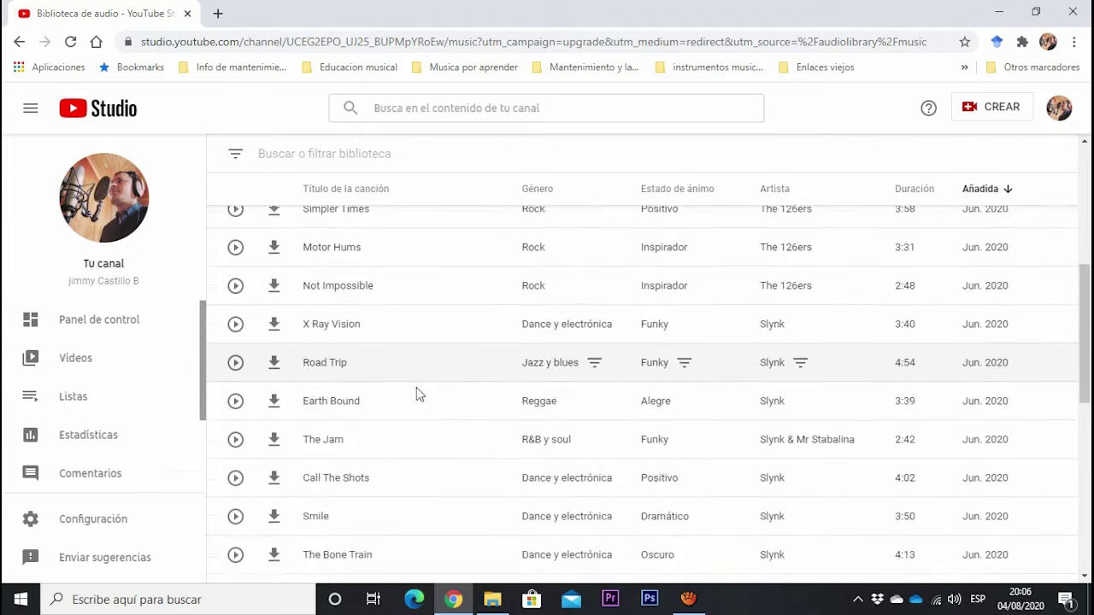
scroll(371, 452, down, 1)
scroll(374, 446, down, 4)
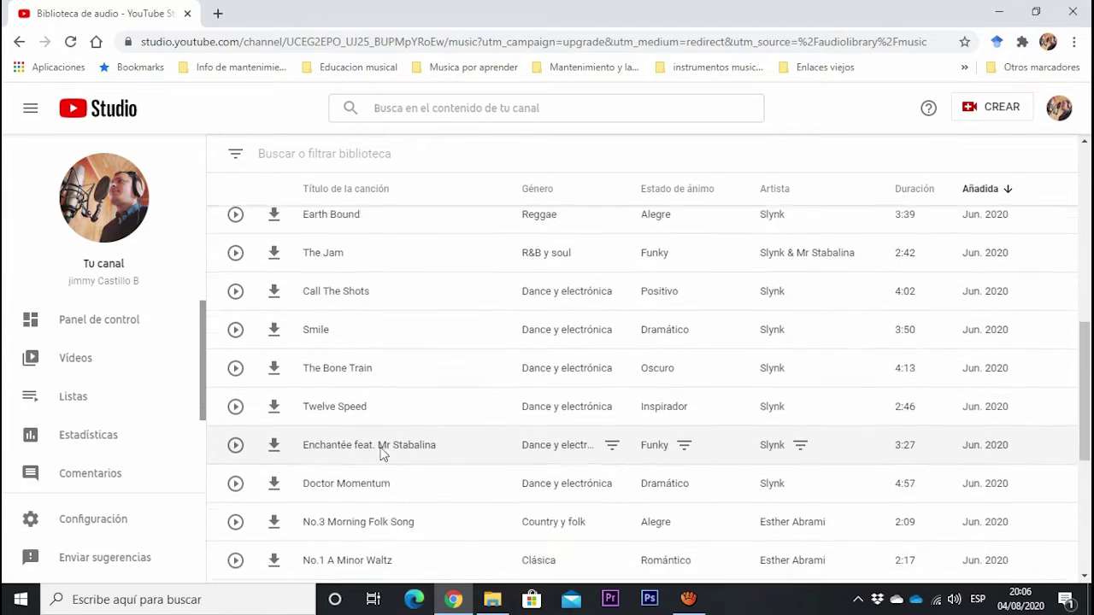
scroll(394, 464, down, 1)
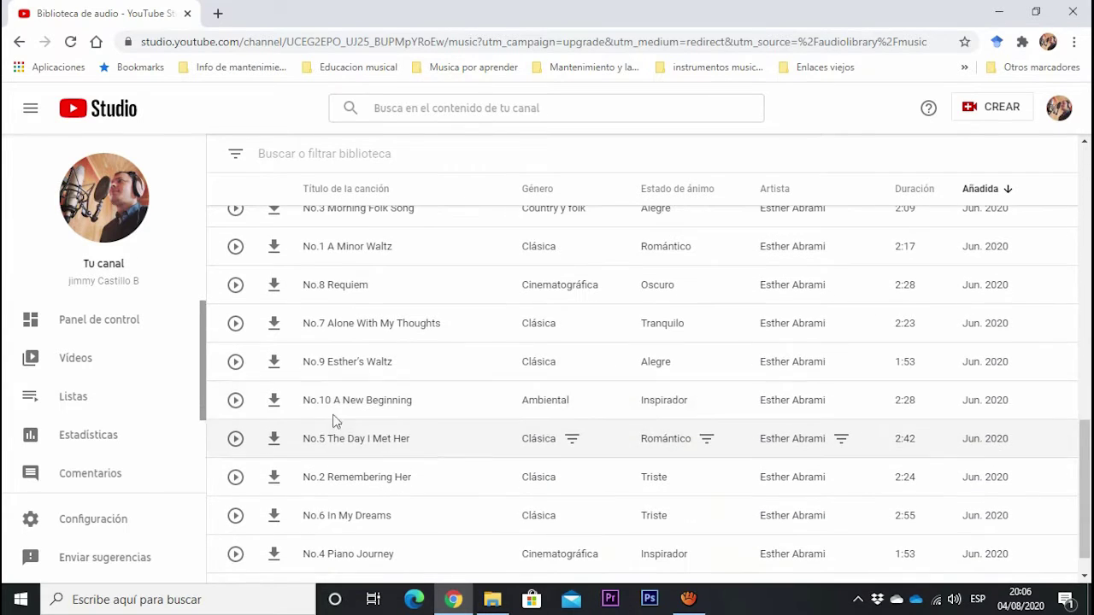
click(235, 401)
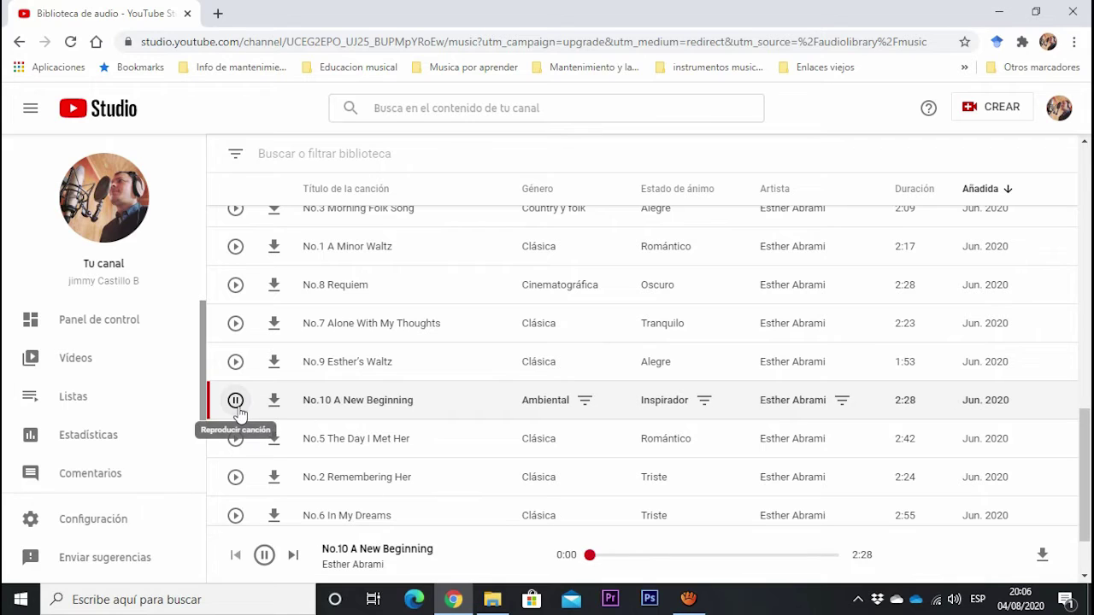
click(274, 406)
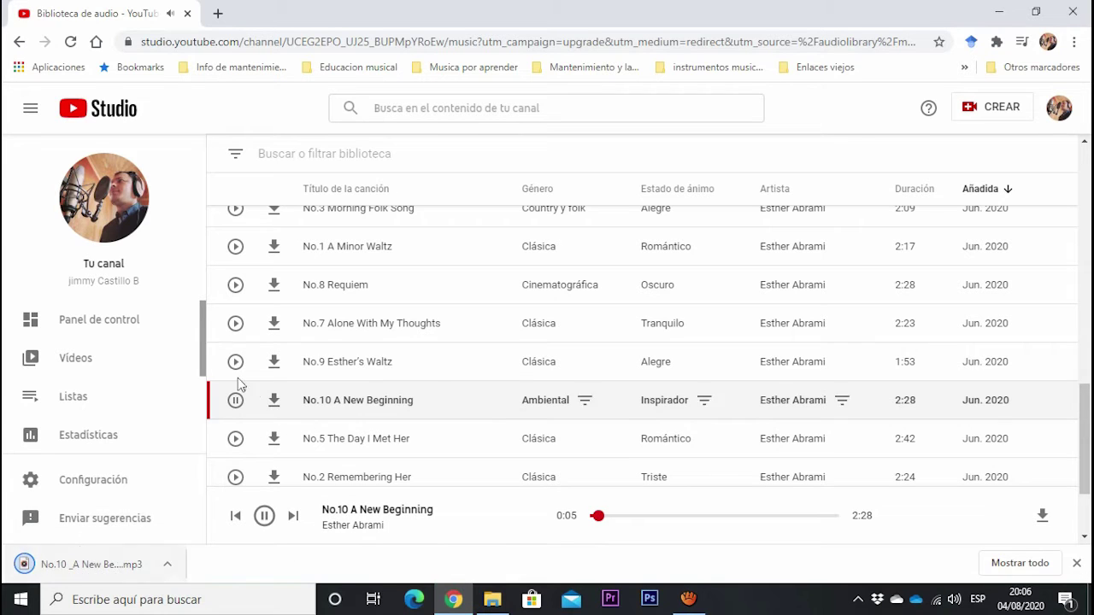
click(236, 400)
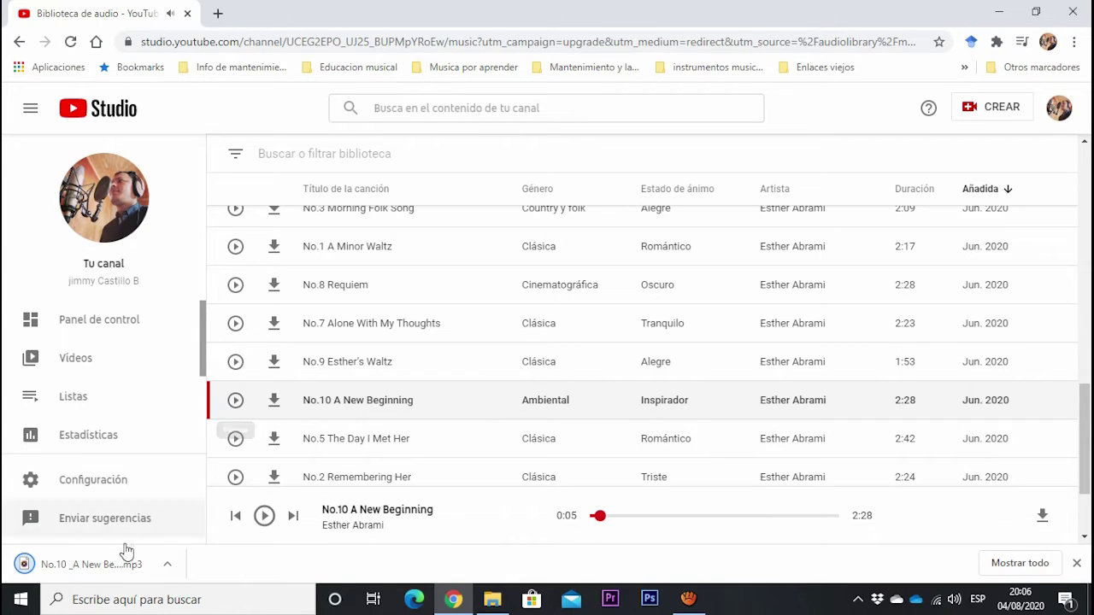
Step: Copy the downloaded "No.10 _A New Beginning" MP3 from the Descargas folder into the Para tutorial folder
click(166, 565)
click(202, 513)
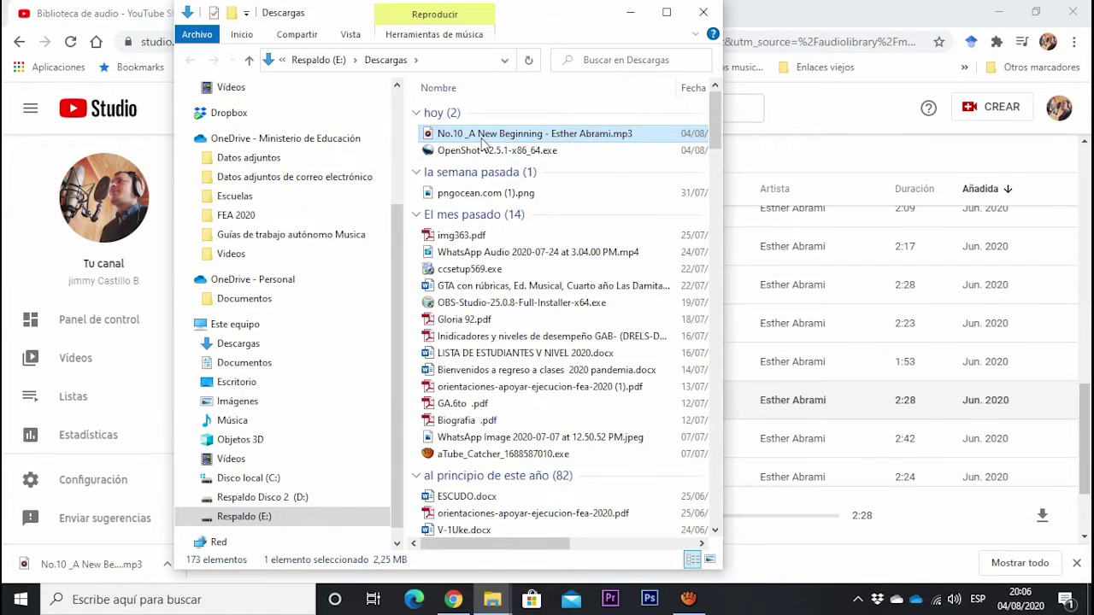
key(ctrl+c)
click(630, 12)
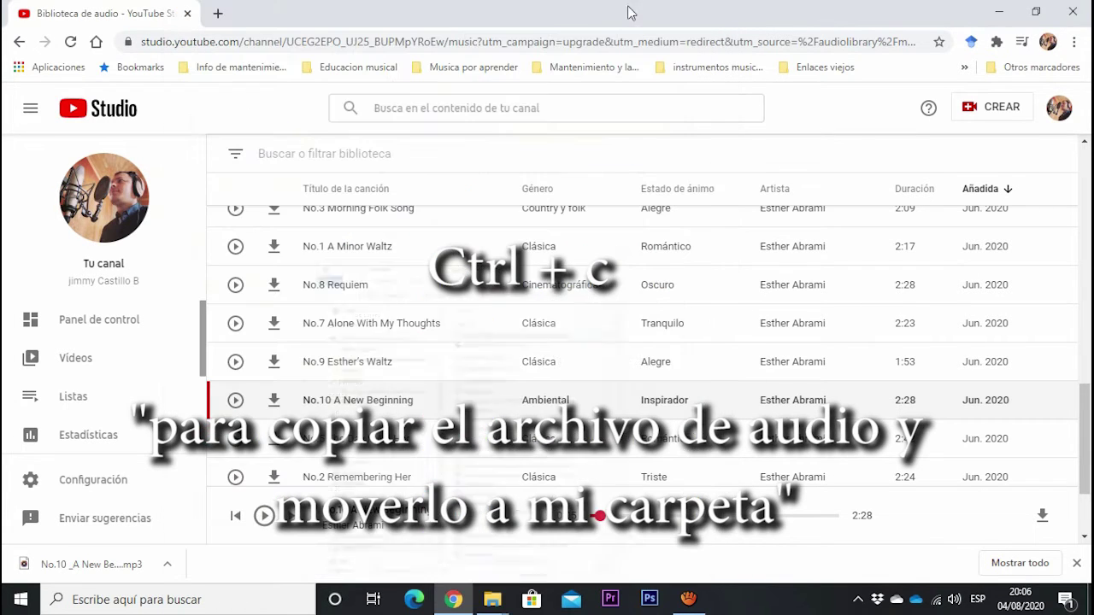
mouse_move(492, 599)
click(476, 523)
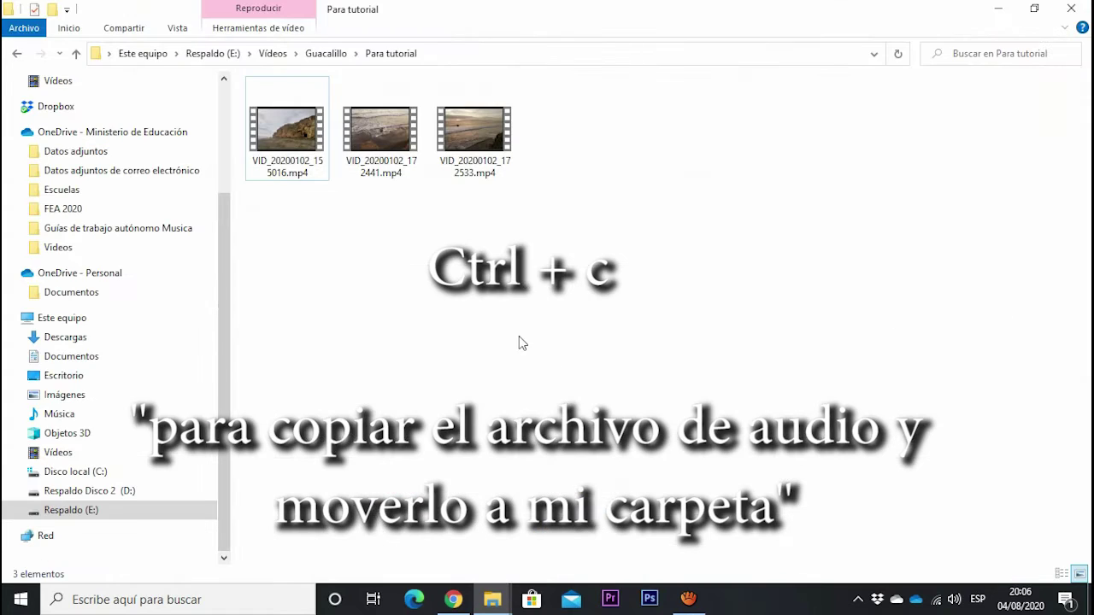
key(ctrl+v)
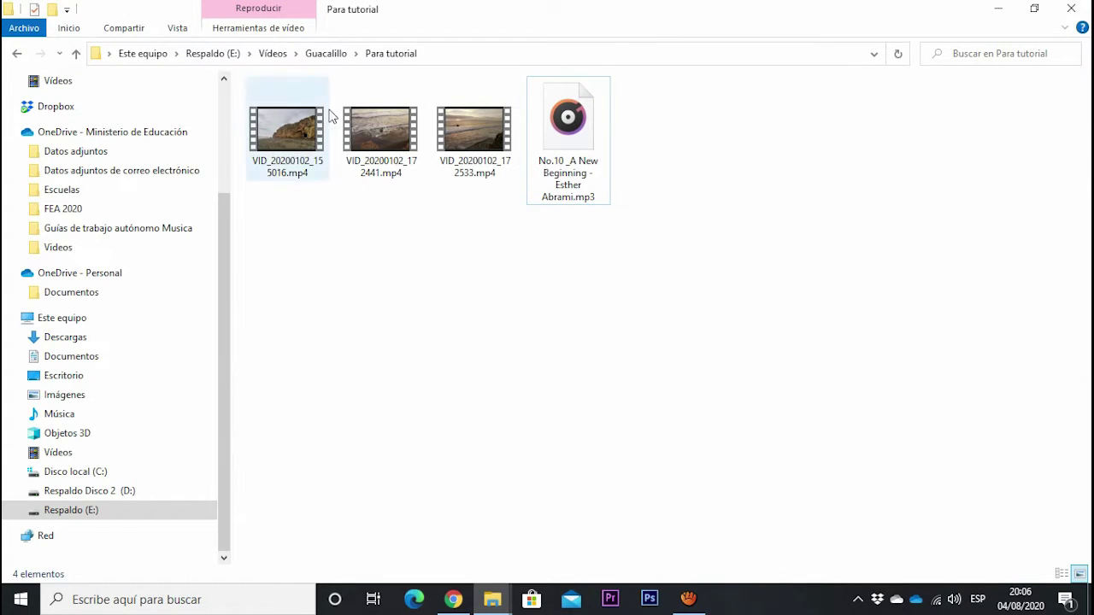
Step: Reduce the Para tutorial folder window, clear the open windows from the desktop and launch OpenShot Video Editor
click(1034, 8)
click(982, 9)
click(630, 12)
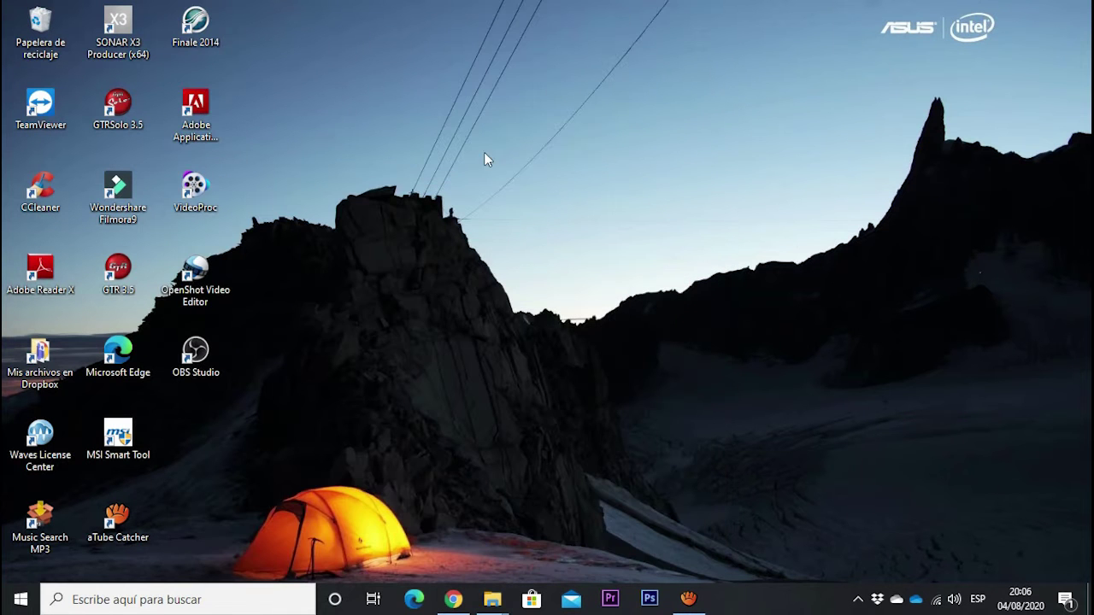
click(215, 292)
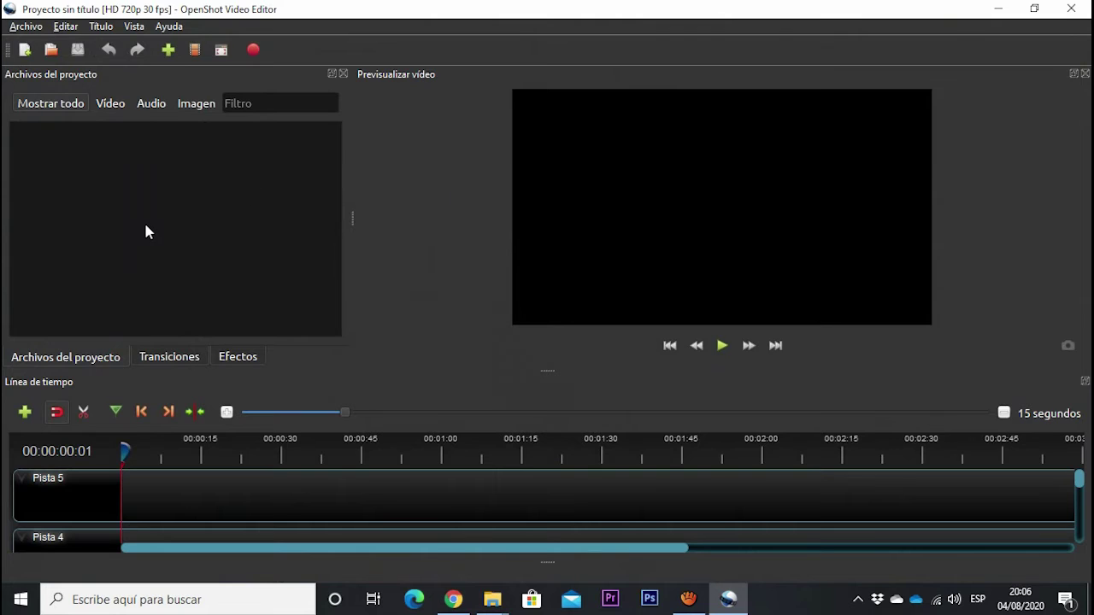
click(21, 27)
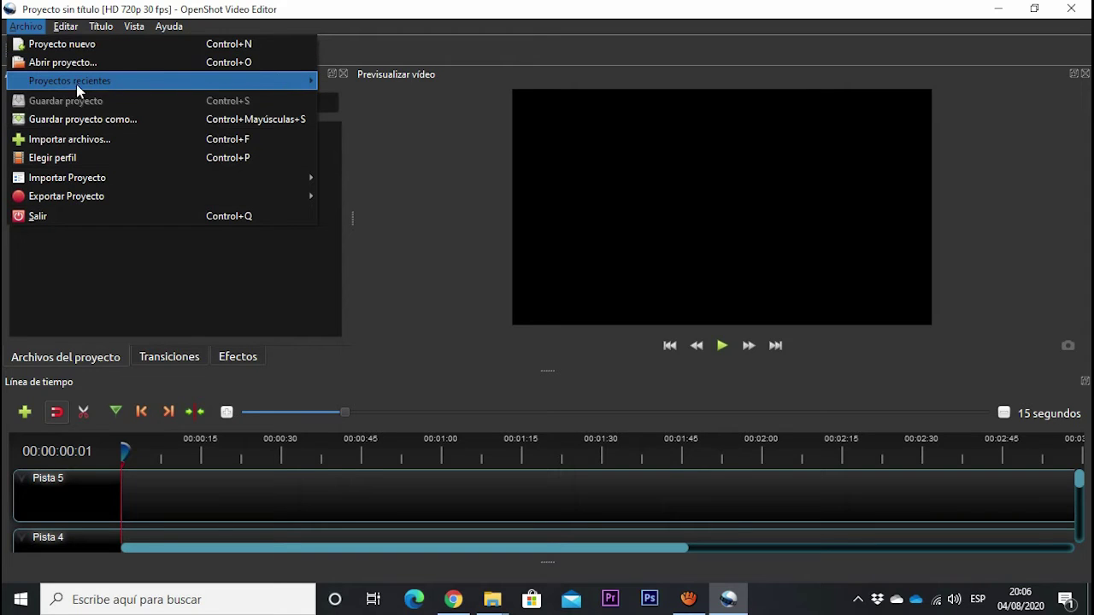
click(52, 139)
key(Escape)
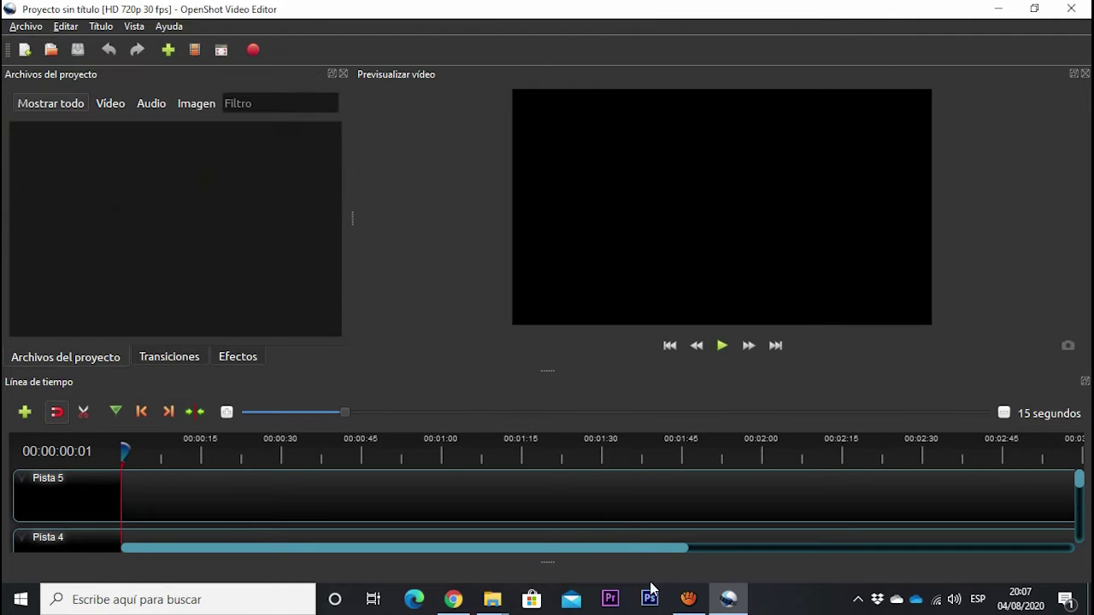
Step: Import the MP3 track and the three MP4 videos from the Para tutorial folder into the OpenShot project files
mouse_move(492, 598)
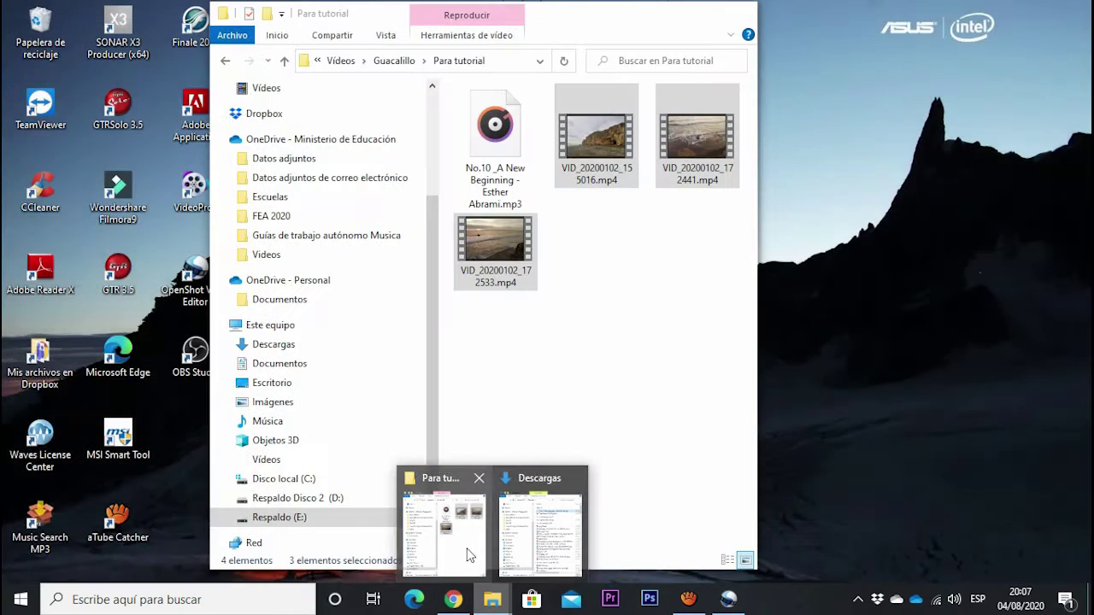
click(444, 531)
click(595, 141)
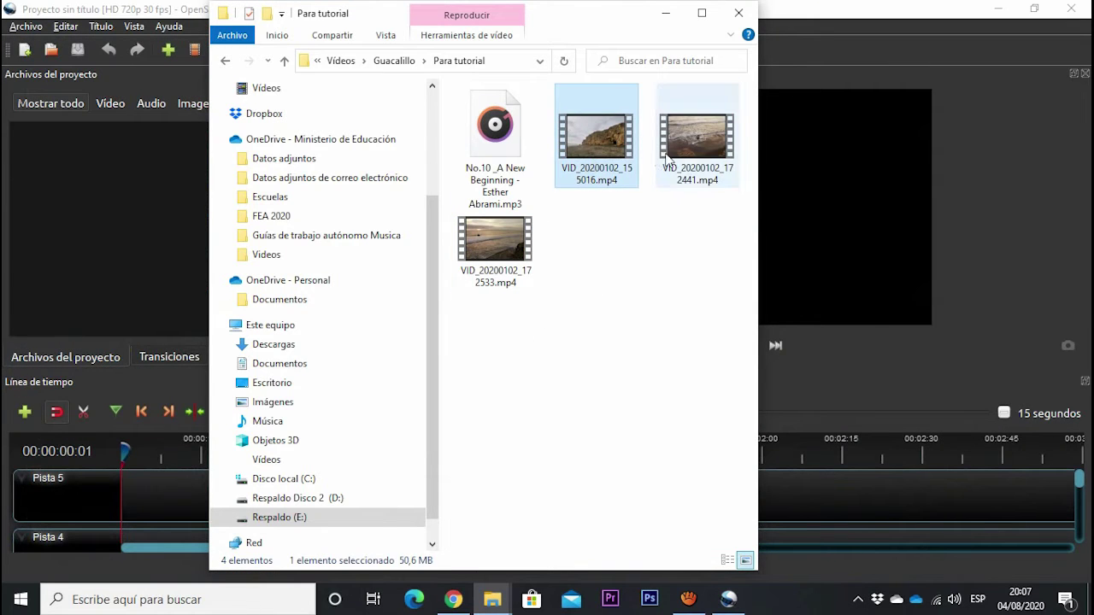
ctrl+click(696, 141)
ctrl+click(495, 244)
ctrl+click(496, 124)
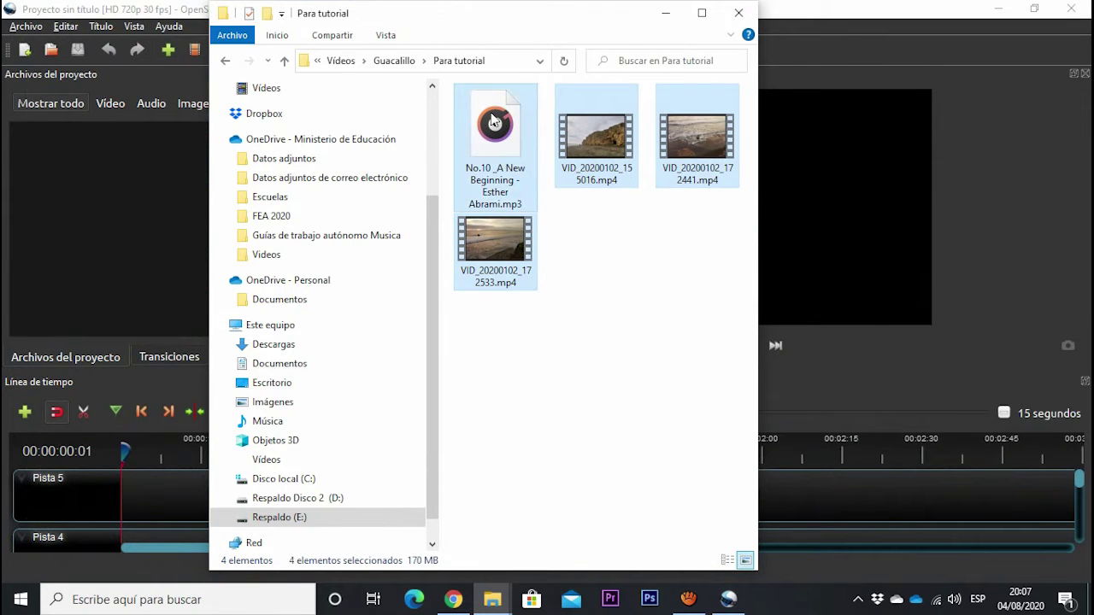
drag(483, 25, 650, 54)
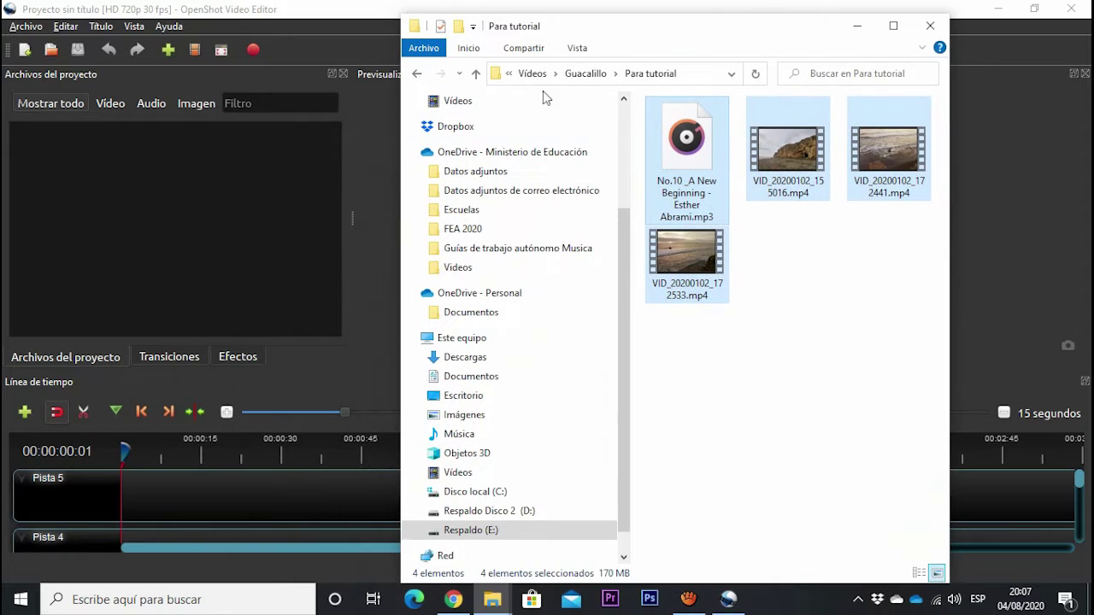
drag(617, 165, 106, 188)
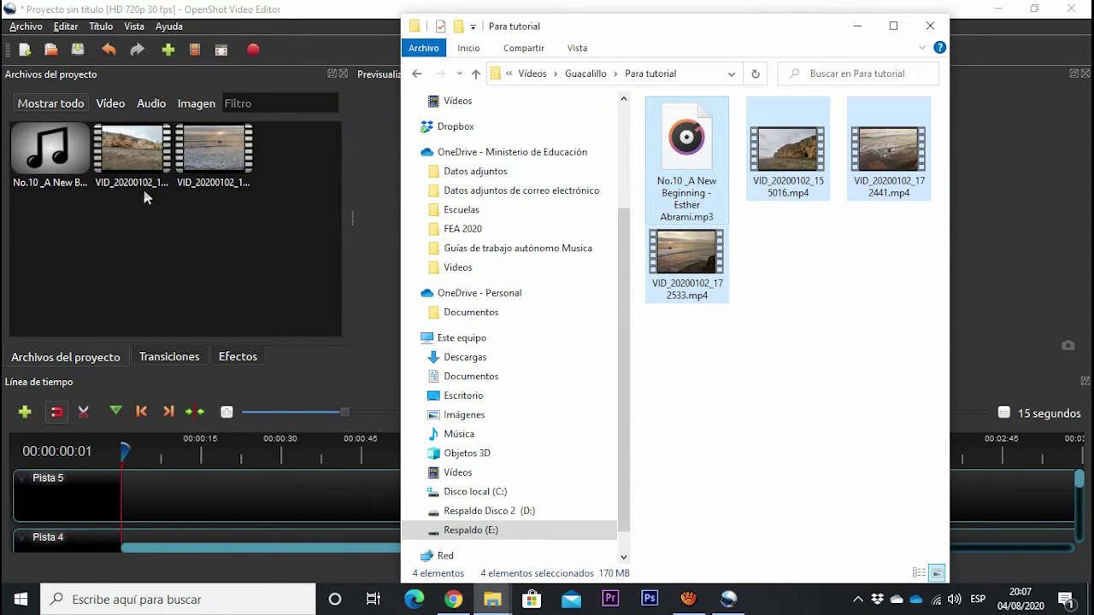
click(848, 29)
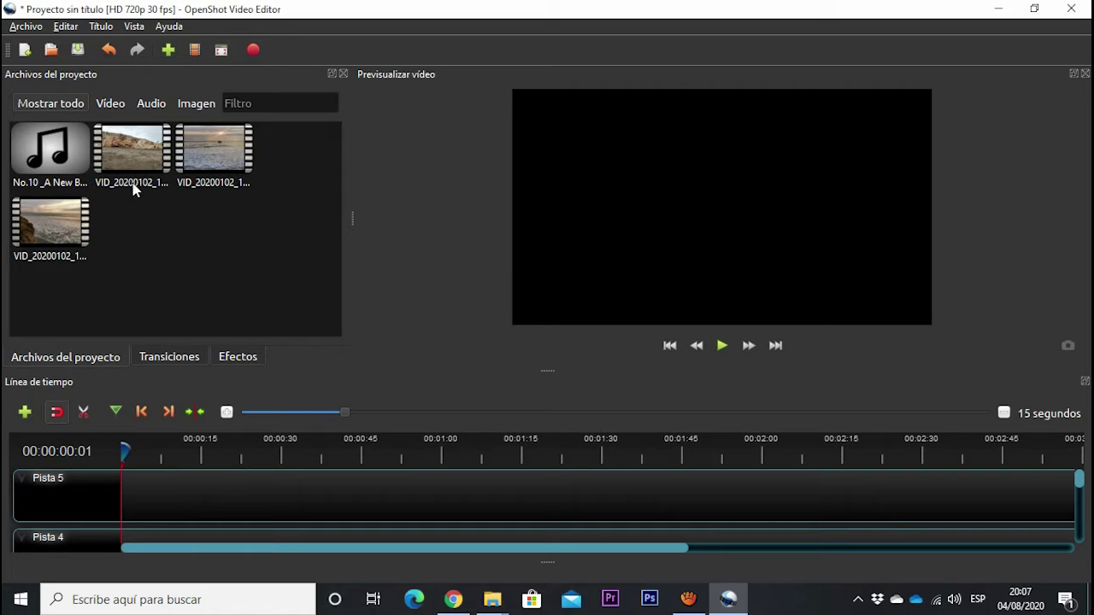
click(116, 154)
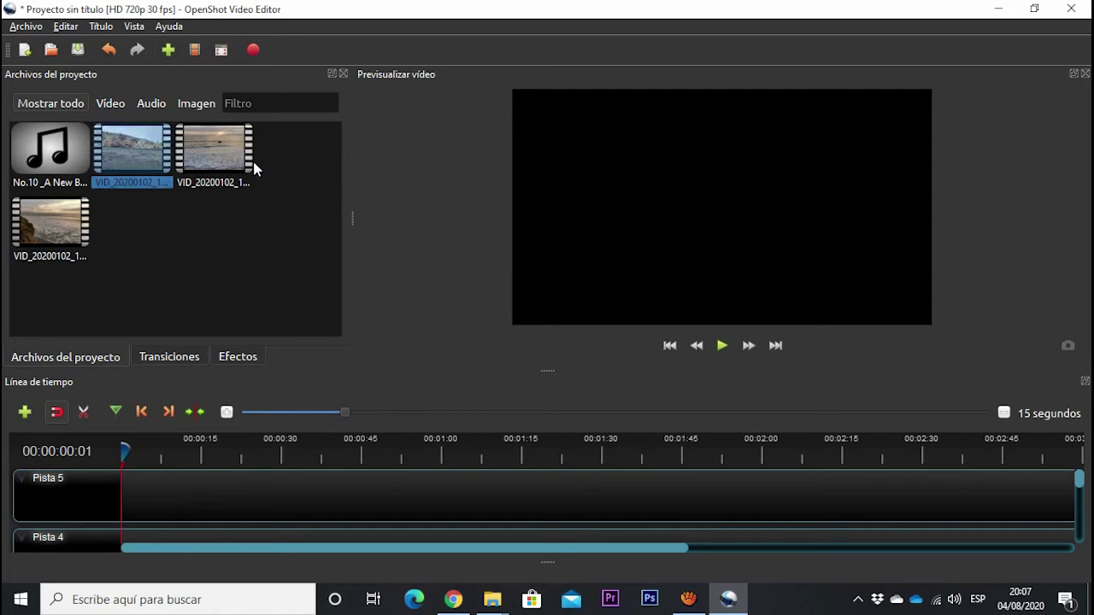
click(228, 154)
click(59, 223)
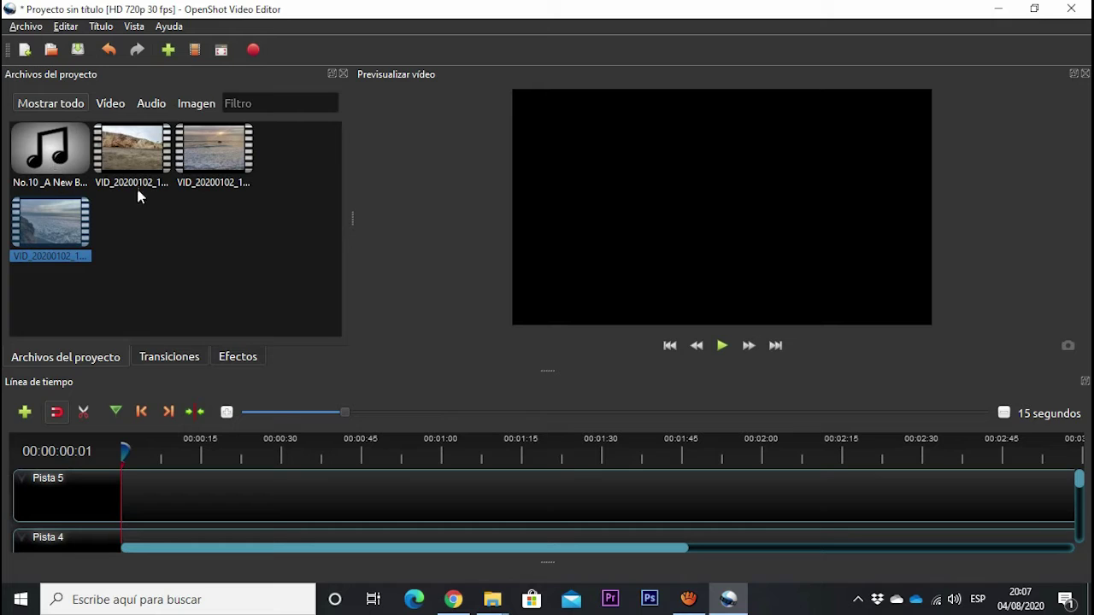
click(174, 257)
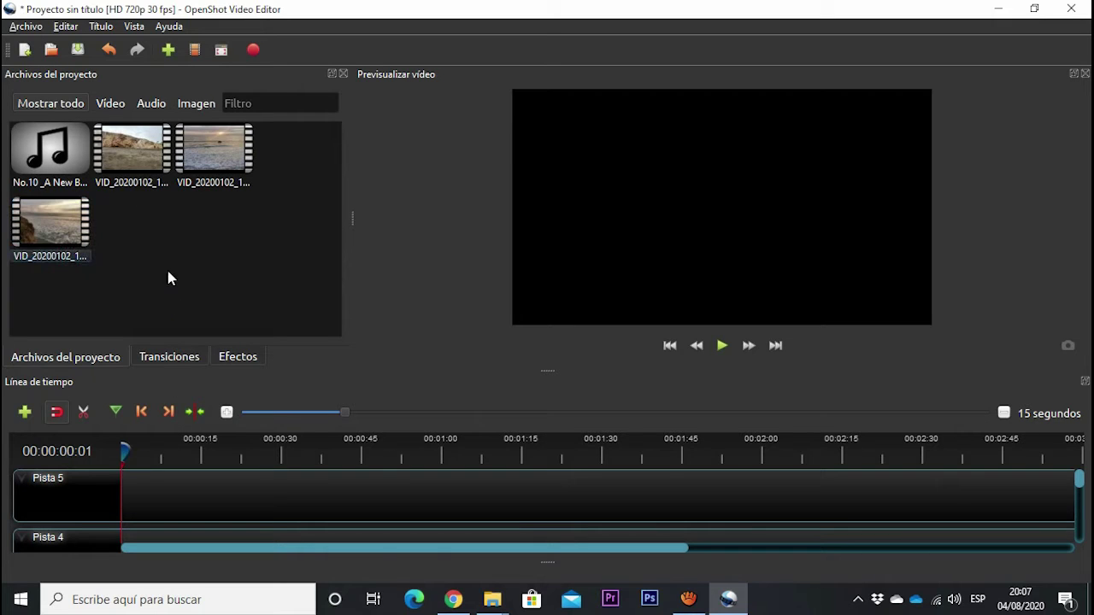
click(123, 164)
click(133, 222)
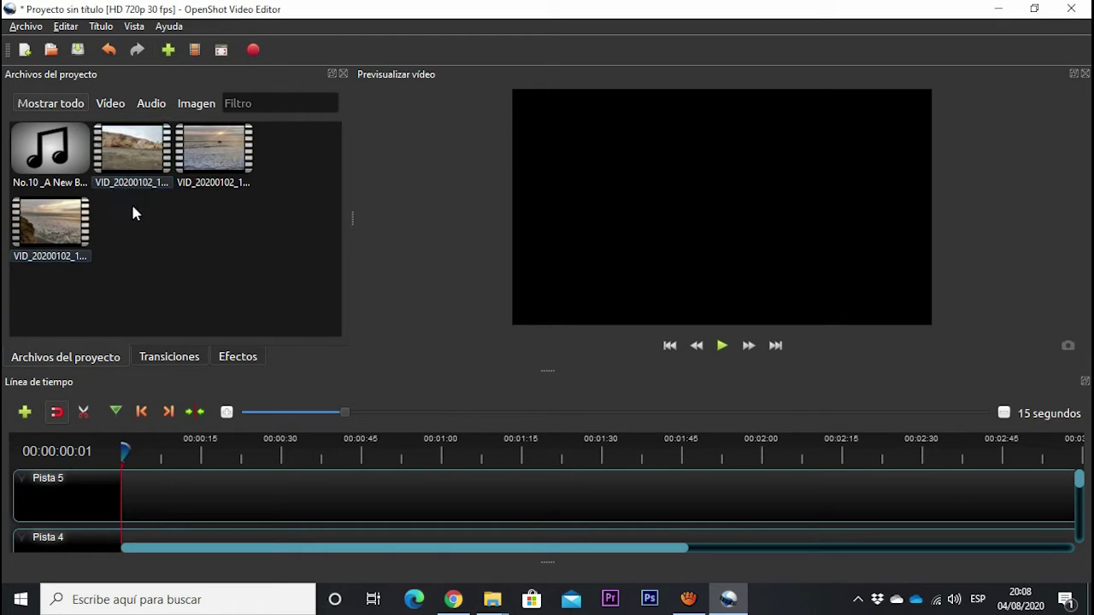
Step: Place VID_20200102_155016.mp4 at the start of Pista 5, preview it briefly and move the playhead to the clip's end
drag(120, 150, 145, 500)
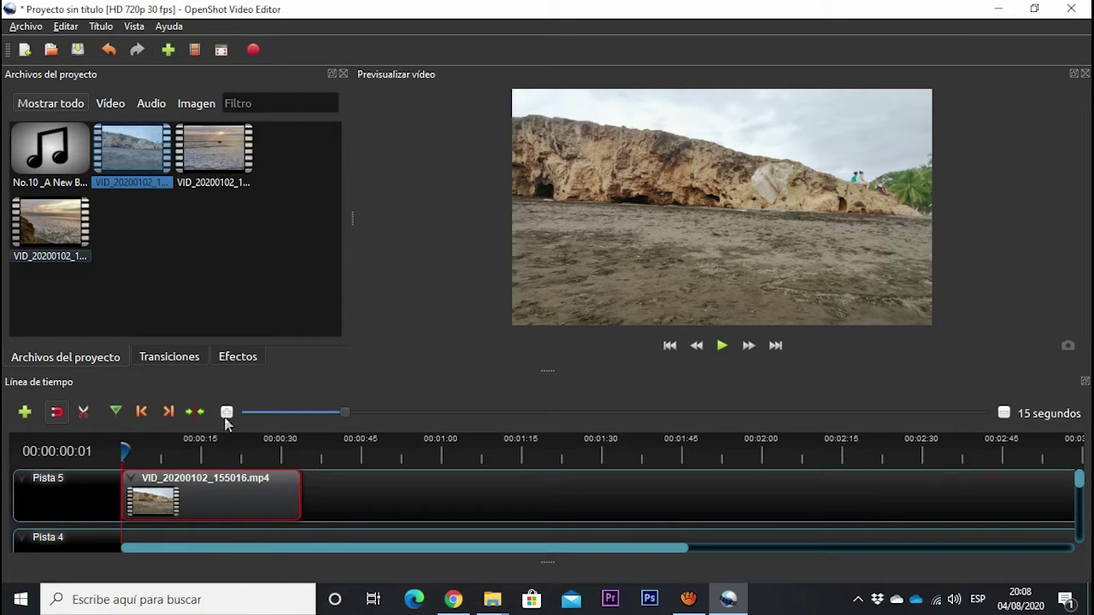
click(723, 346)
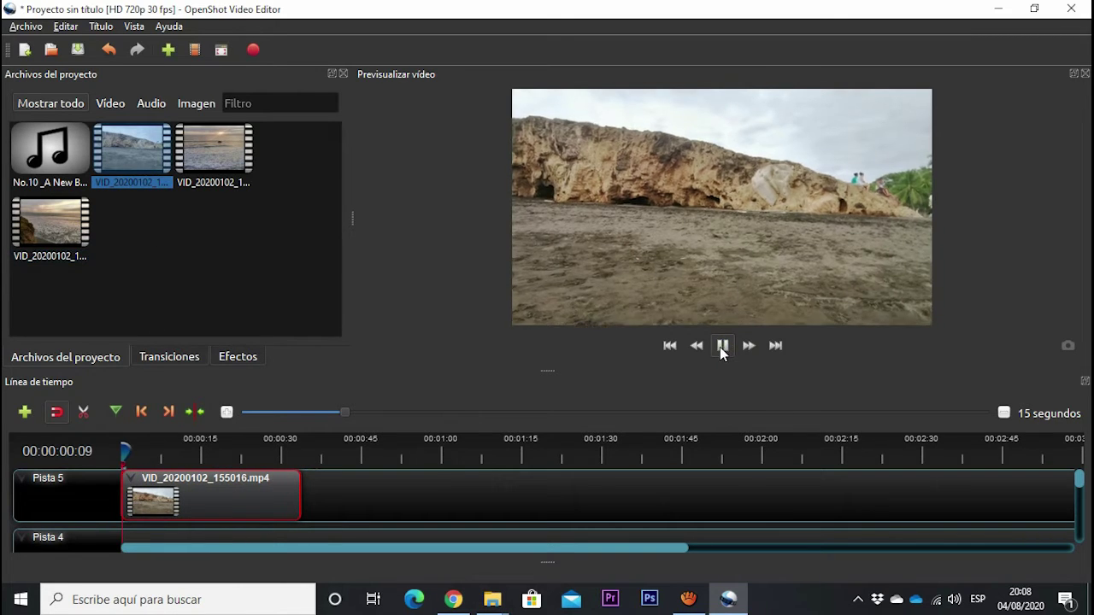
click(722, 345)
drag(149, 455, 299, 465)
click(228, 262)
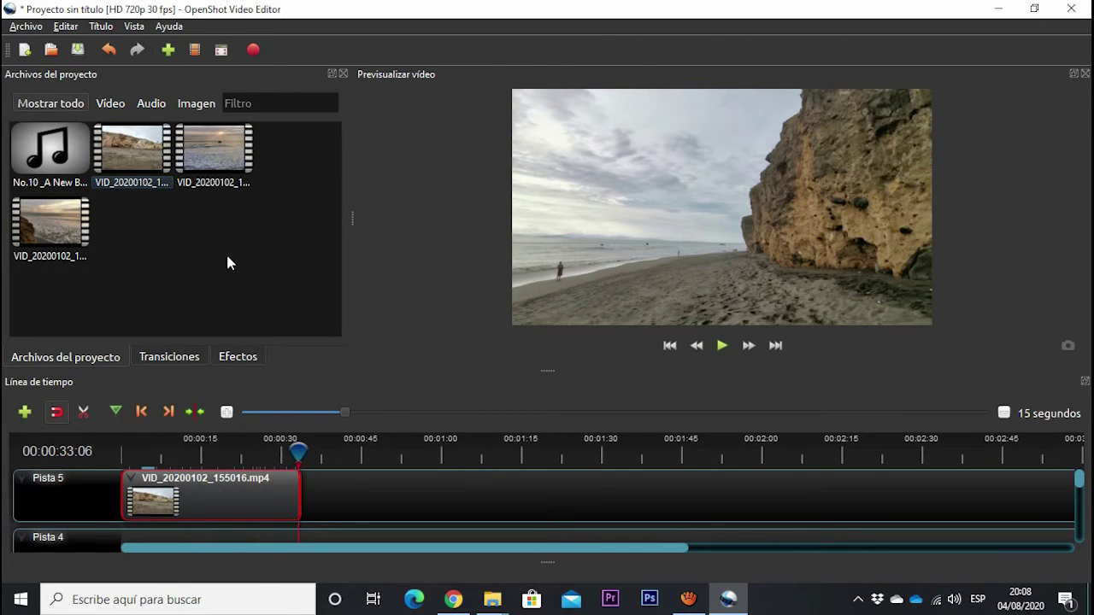
Step: Add VID_20200102_172441.mp4 and VID_20200102_172533.mp4 to Pista 5, back to back after the first clip
drag(204, 152, 307, 490)
click(27, 224)
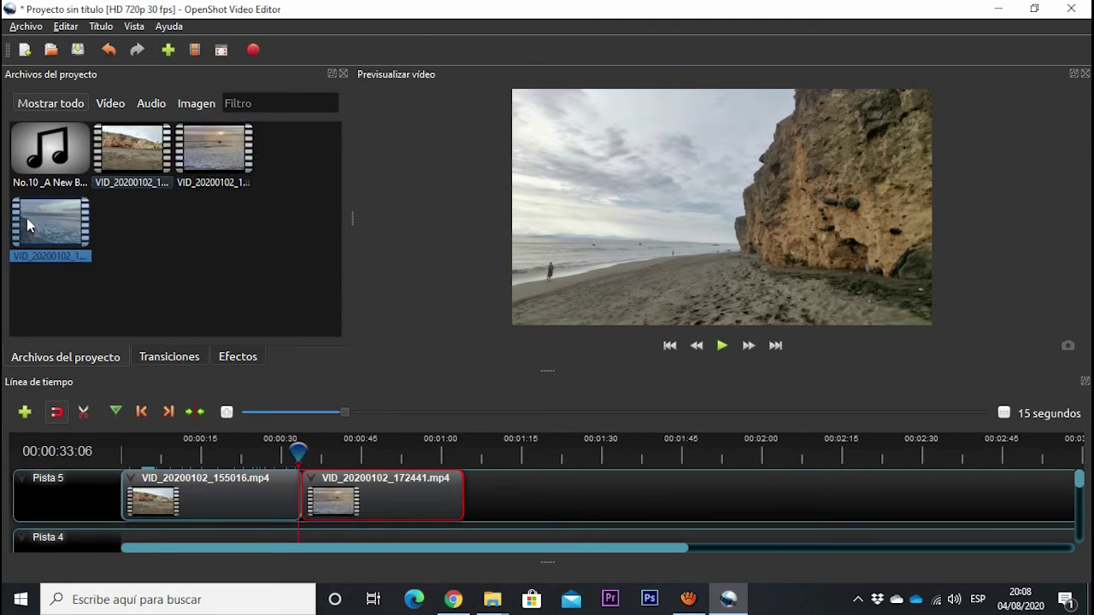
drag(338, 382, 468, 510)
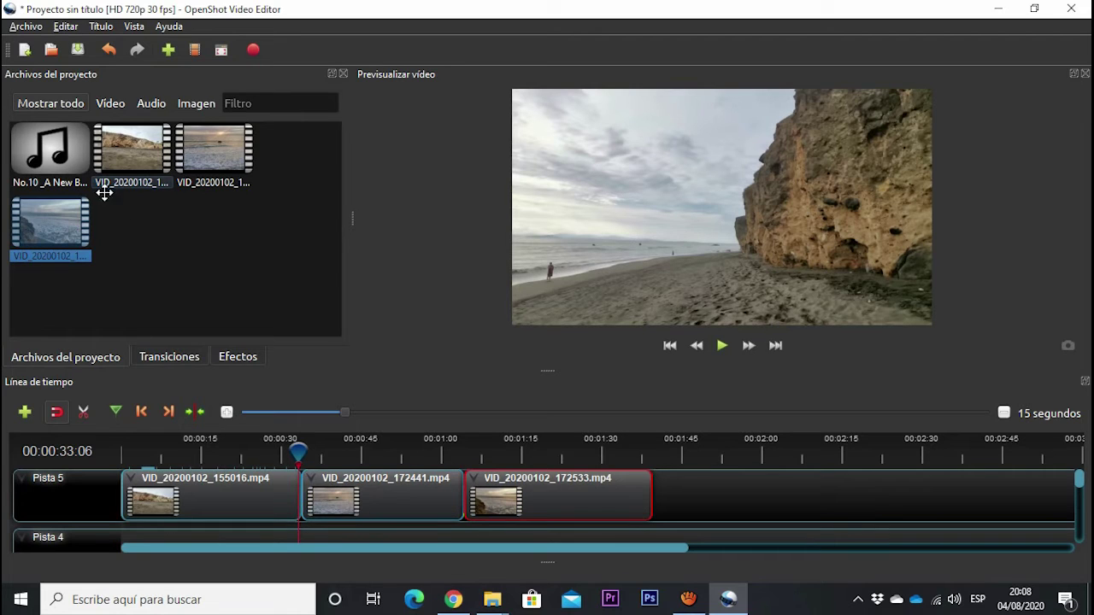
Step: Return the playhead to near the timeline's start and place the No.10 _A New Beginning MP3 track at the start of Pista 4
click(46, 141)
scroll(716, 517, down, 1)
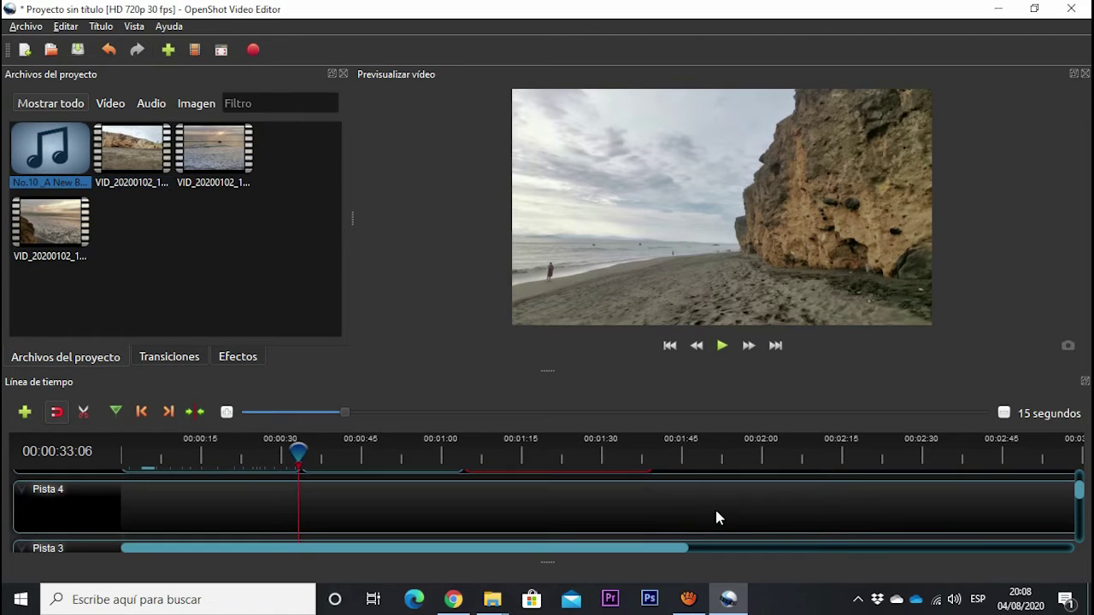
scroll(347, 490, up, 1)
scroll(344, 489, down, 1)
scroll(281, 488, up, 1)
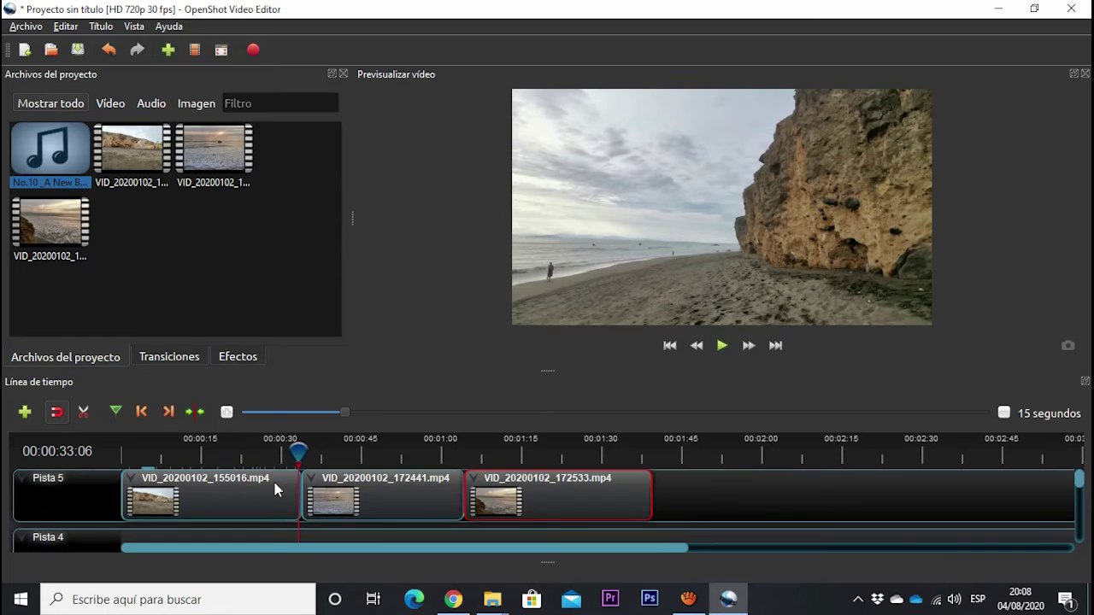
scroll(217, 496, down, 1)
scroll(217, 495, up, 1)
drag(296, 452, 124, 459)
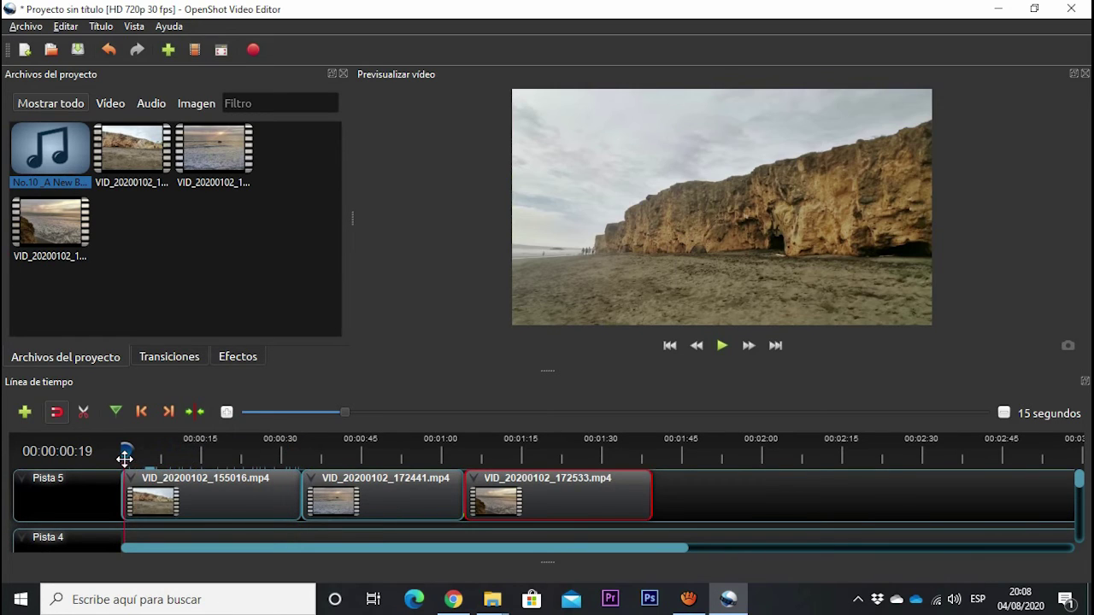
scroll(190, 505, down, 1)
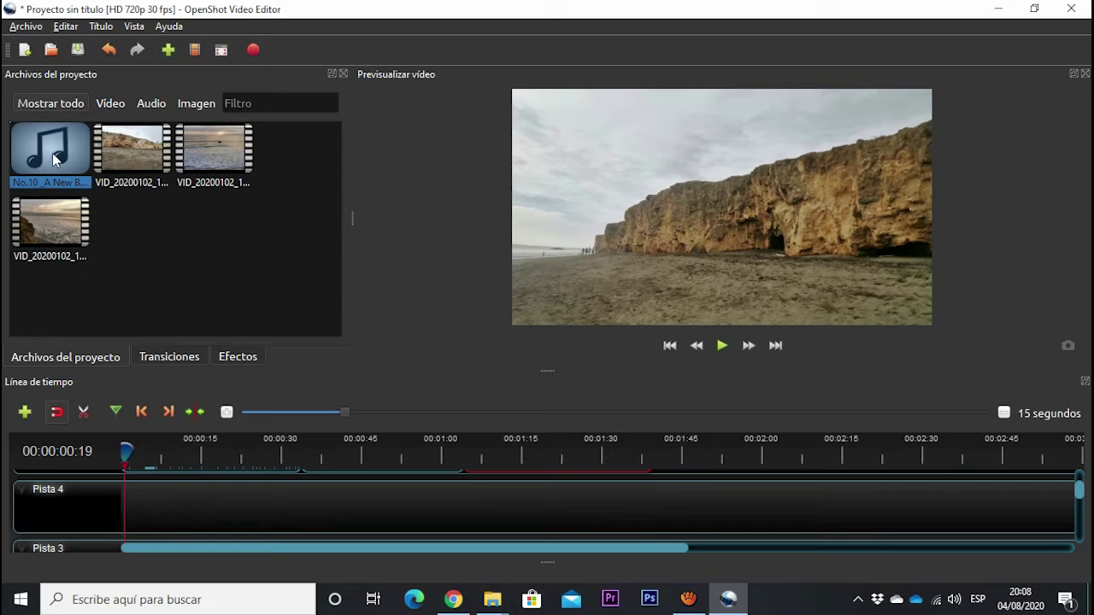
drag(82, 336, 124, 505)
Step: Play the opening seconds of the timeline to hear the music together with the first video's own audio, and pause
scroll(256, 510, down, 2)
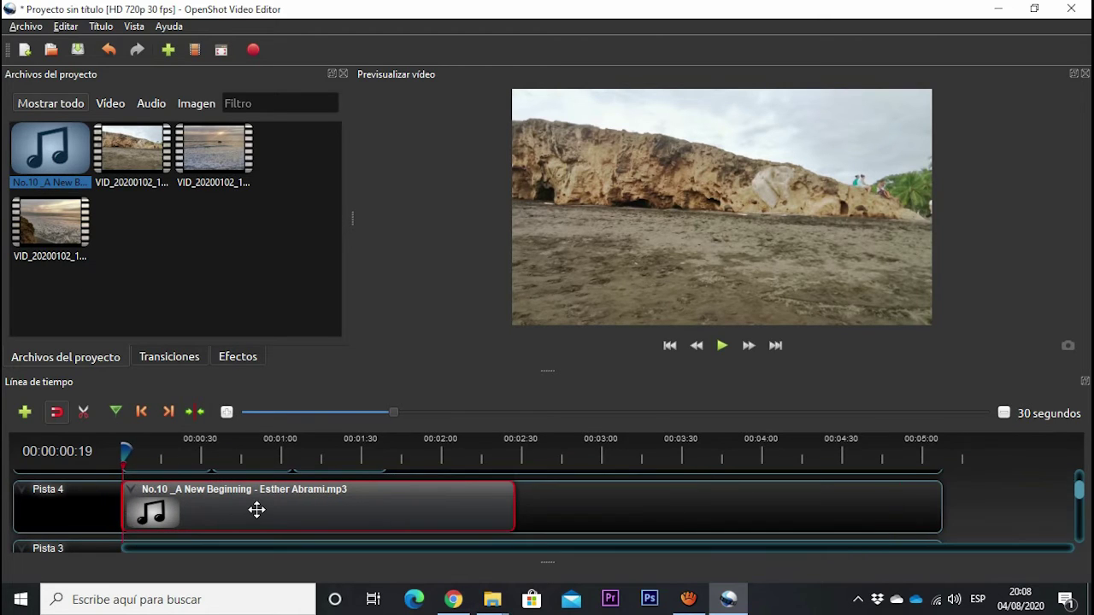
scroll(256, 509, down, 1)
scroll(261, 500, up, 1)
scroll(261, 499, down, 1)
scroll(262, 500, up, 1)
scroll(257, 506, down, 1)
scroll(234, 499, up, 1)
scroll(183, 524, down, 1)
scroll(179, 504, up, 1)
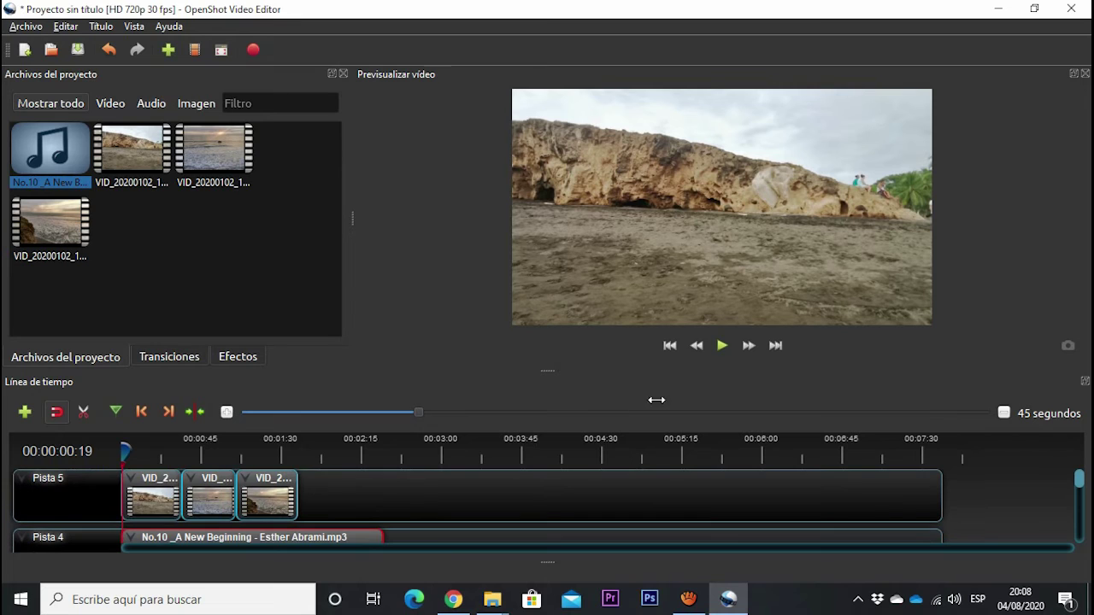
click(719, 346)
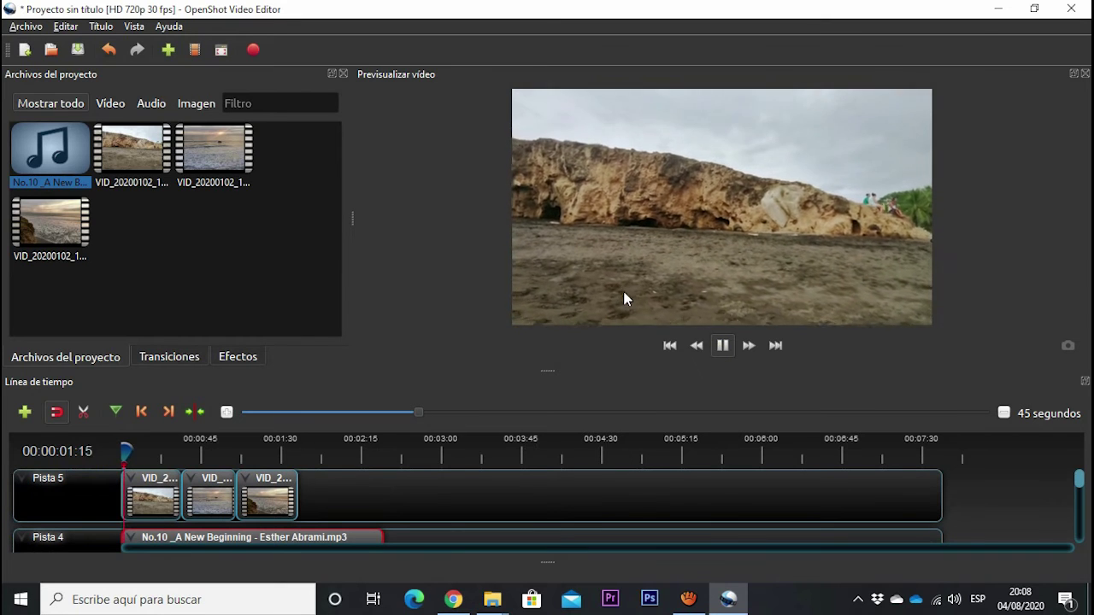
click(722, 346)
Step: Mute the first video clip on Pista 5 by setting its whole-clip volume to 0%
click(129, 498)
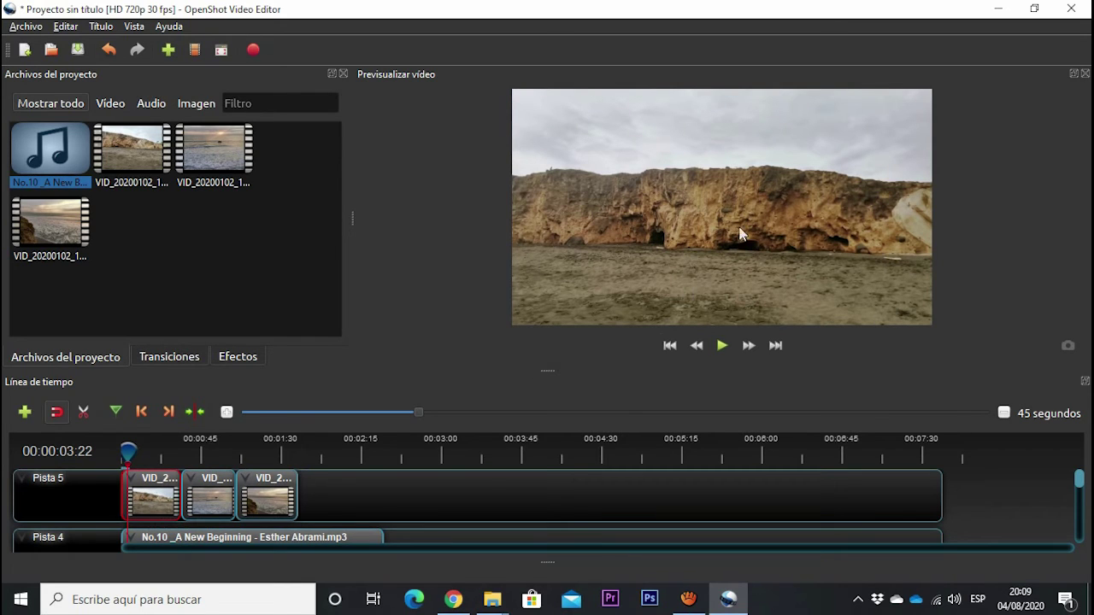
right_click(162, 504)
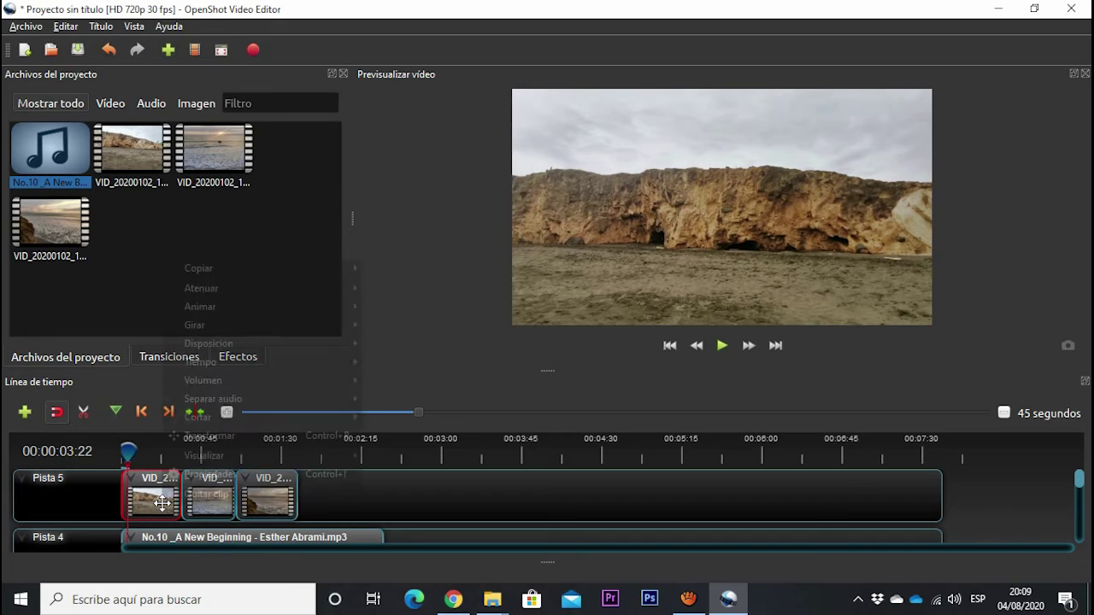
mouse_move(308, 376)
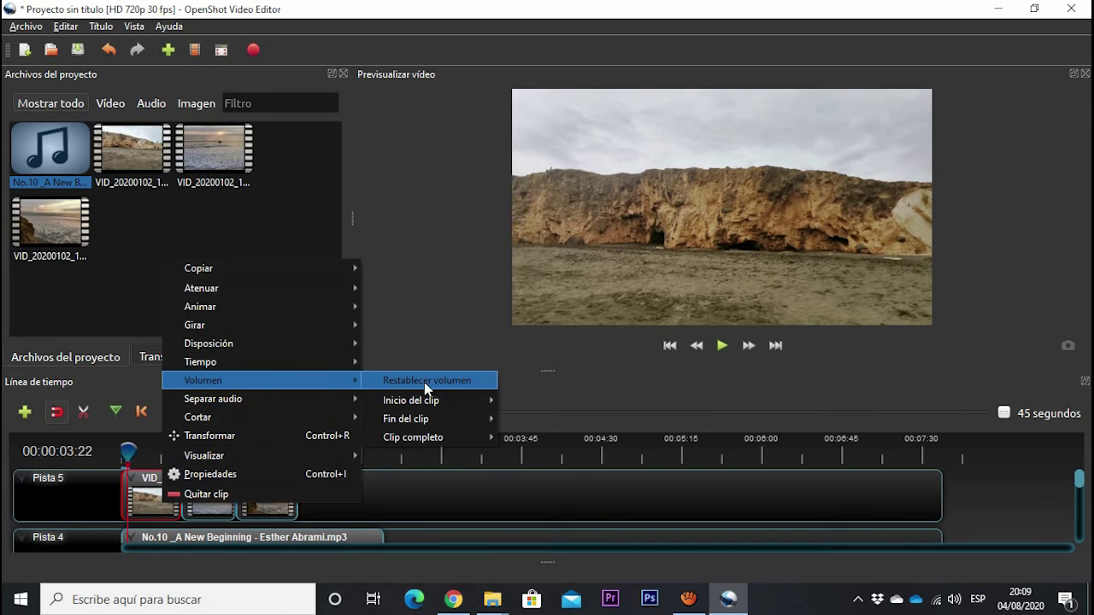
mouse_move(445, 443)
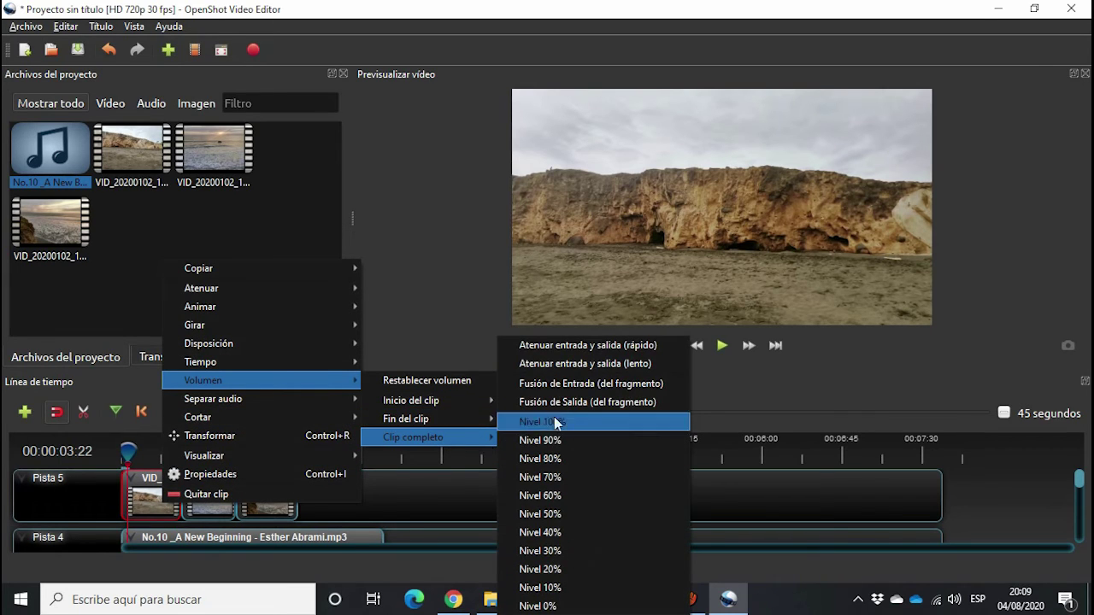
click(553, 607)
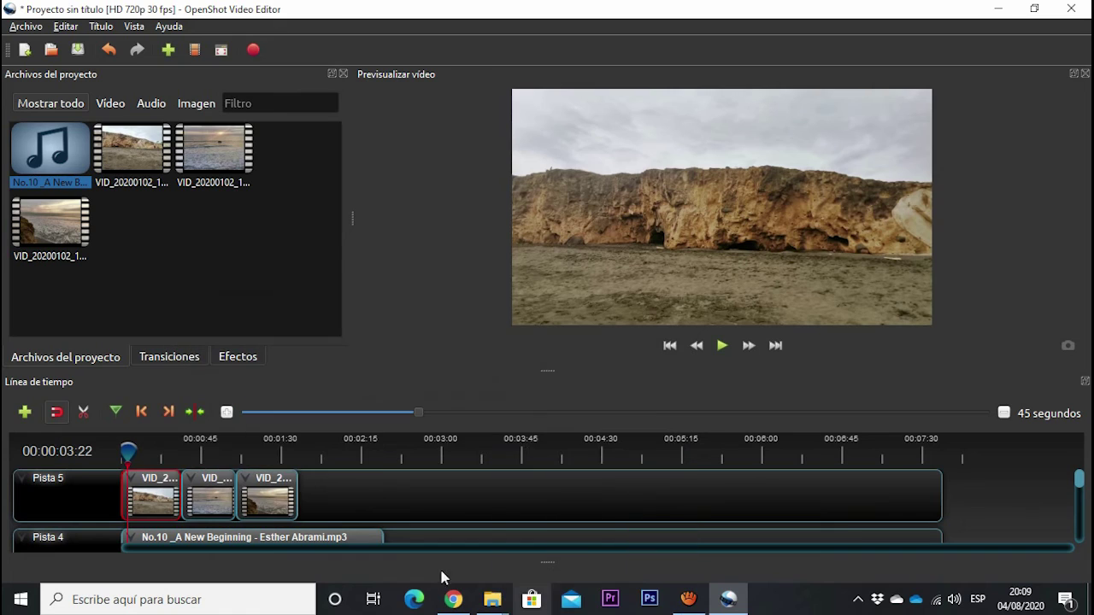
Step: Set the whole-clip volume of the second and third video clips on Pista 5 to 0%
right_click(206, 504)
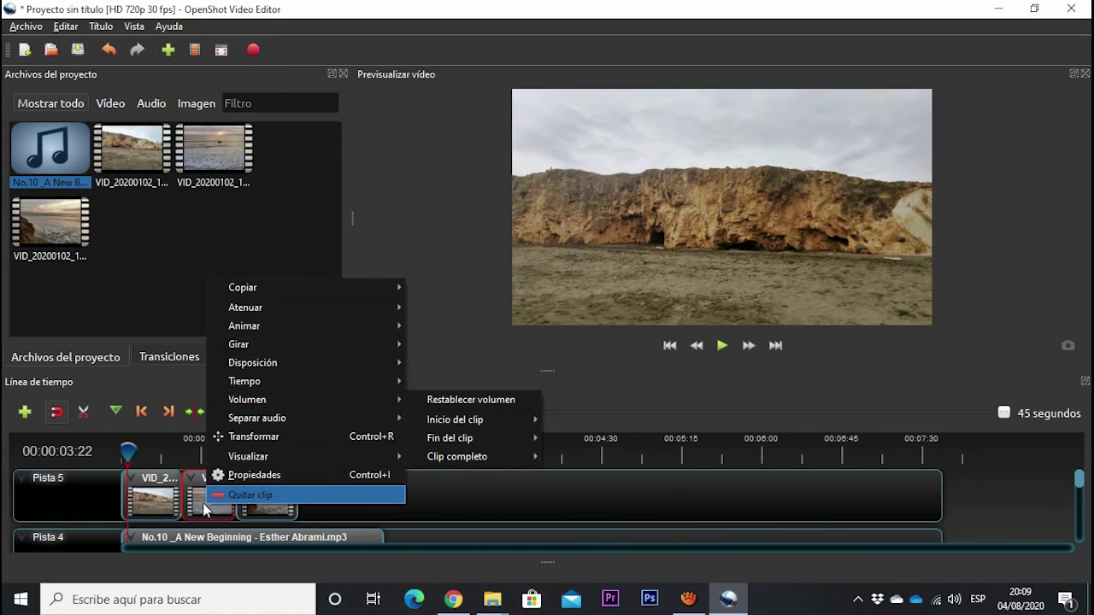
mouse_move(488, 458)
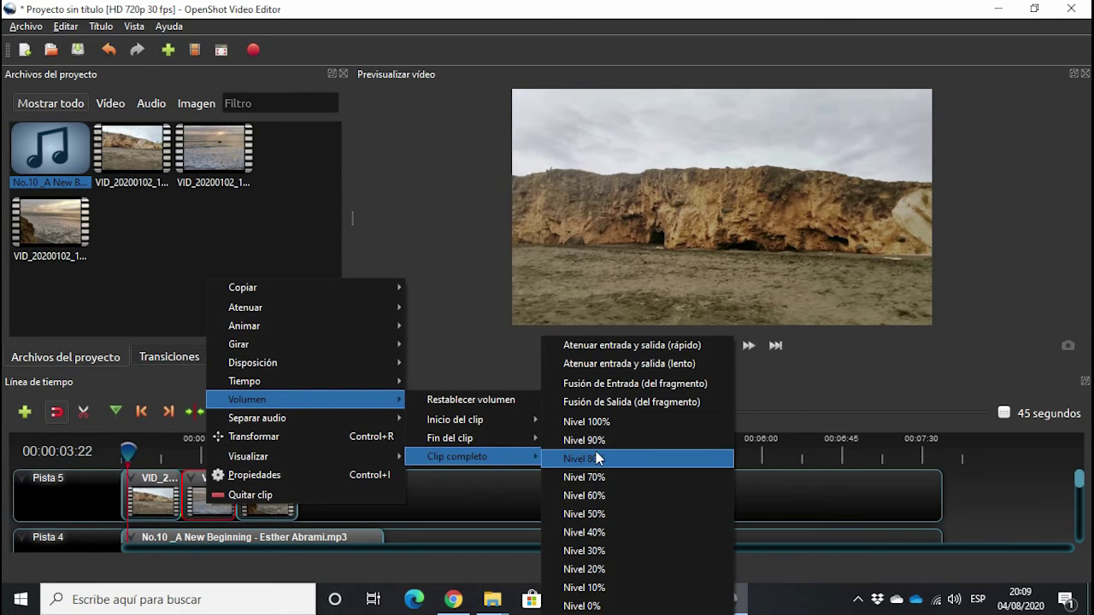
click(583, 605)
click(270, 511)
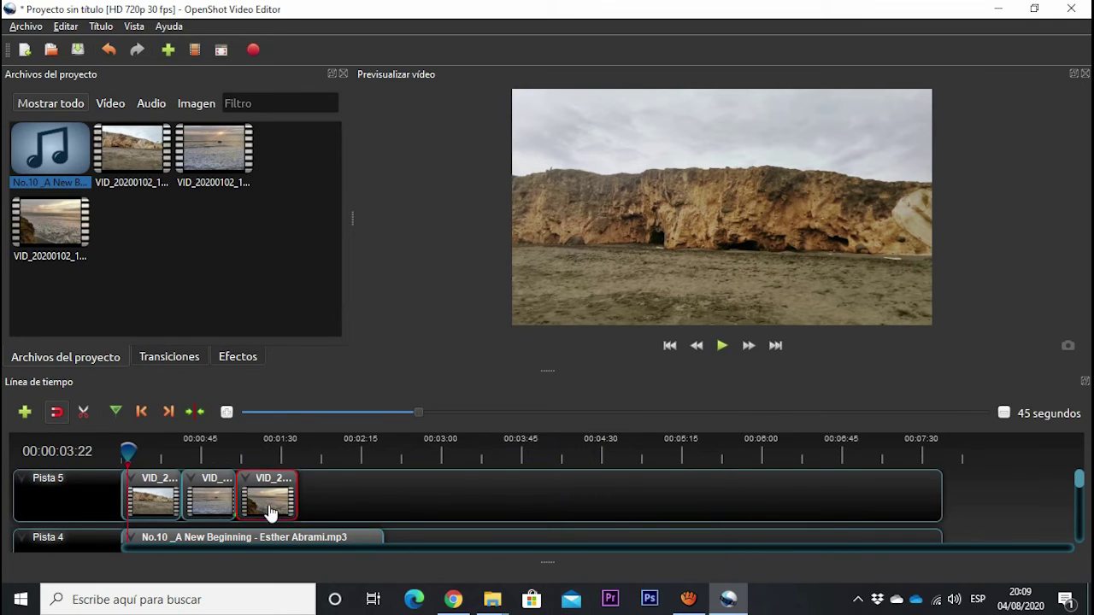
right_click(270, 511)
mouse_move(404, 403)
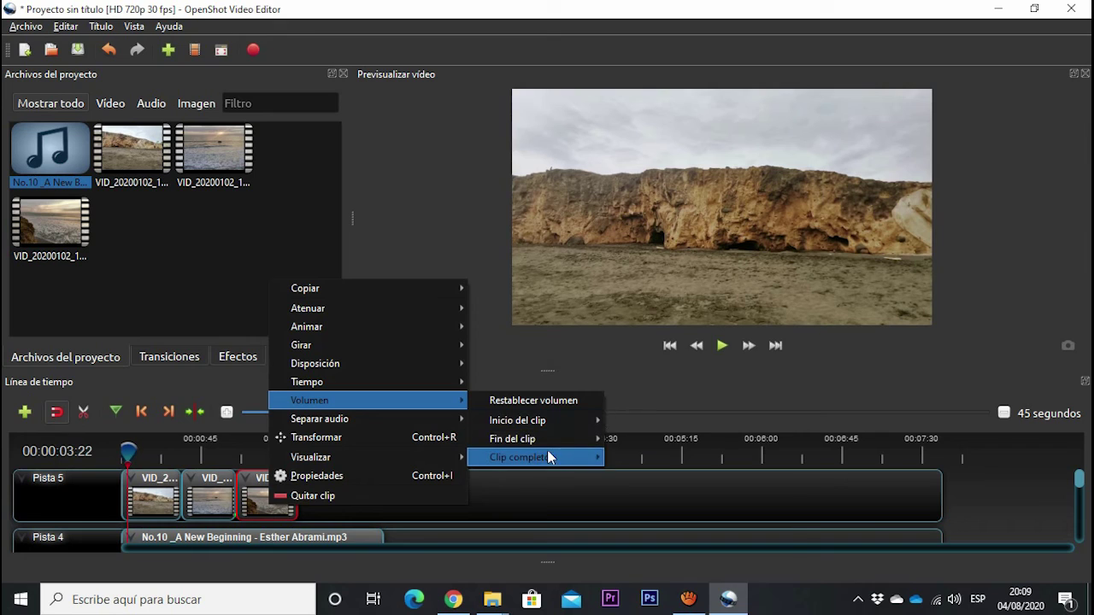
mouse_move(550, 458)
click(637, 606)
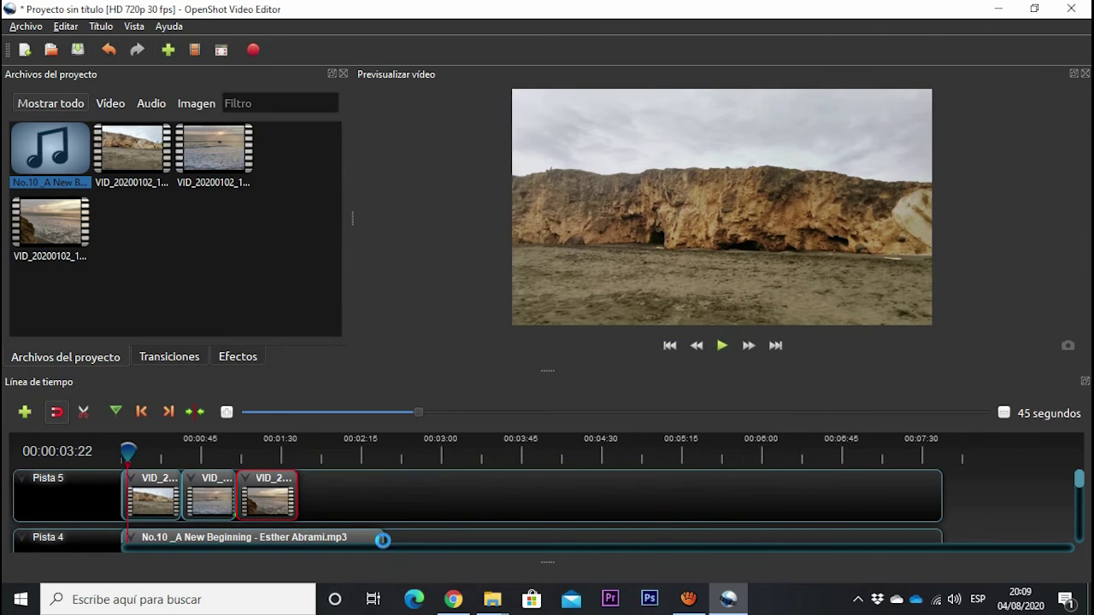
Step: Play the muted video clips with the music, sampling the third clip and returning the playhead to near the timeline's start
scroll(187, 526, down, 1)
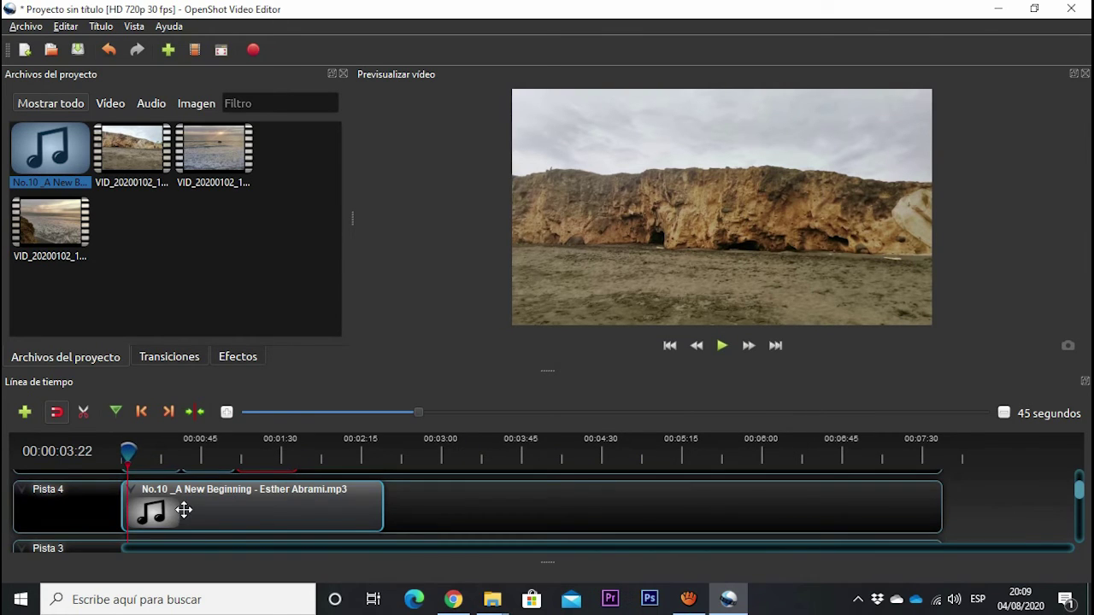
scroll(184, 510, up, 1)
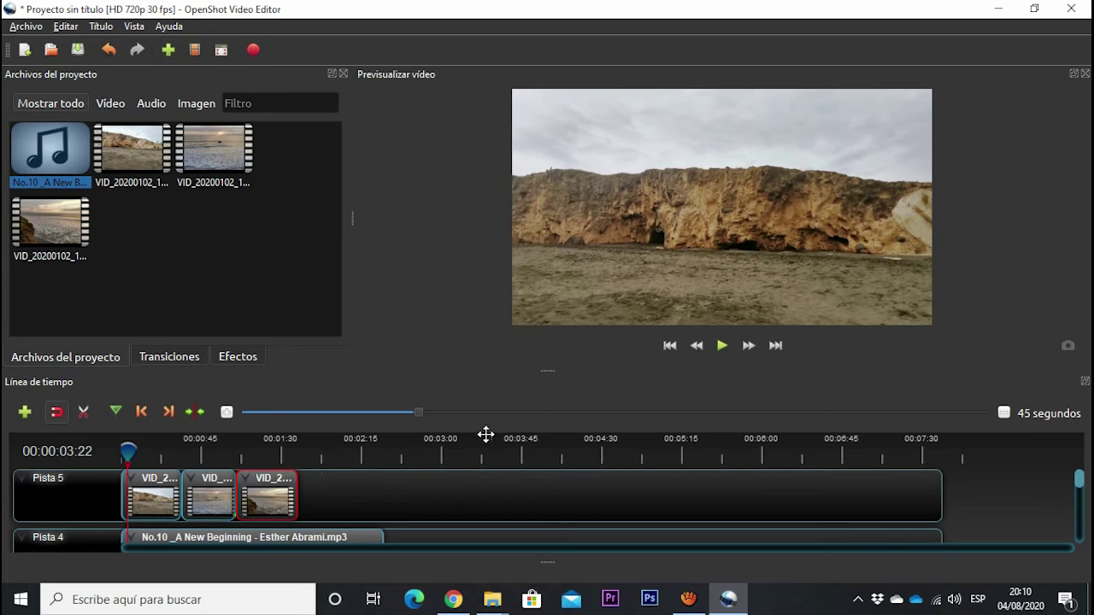
click(722, 346)
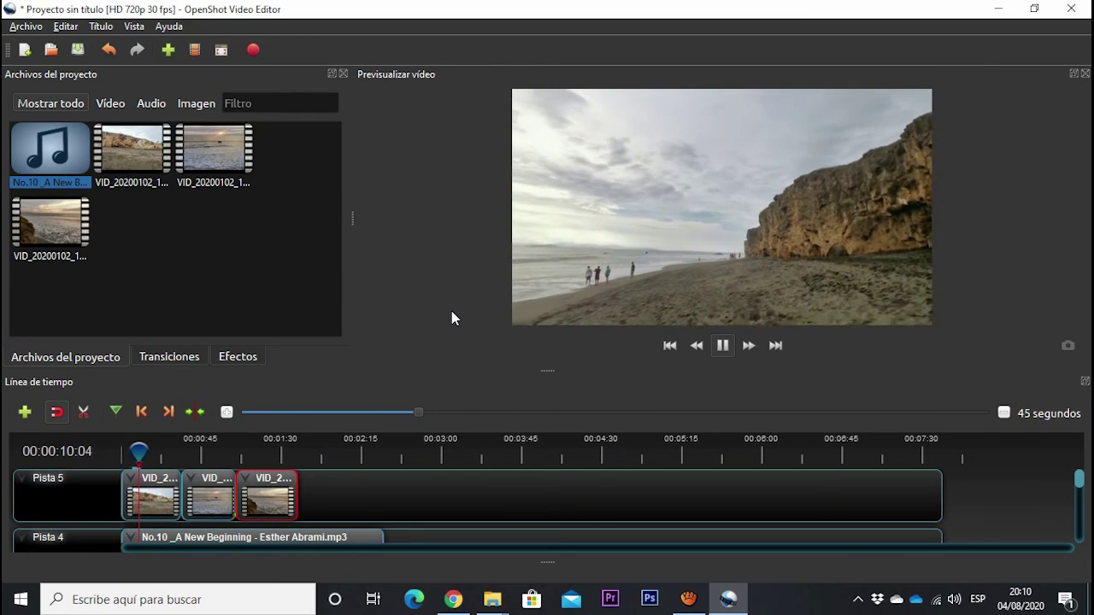
click(249, 444)
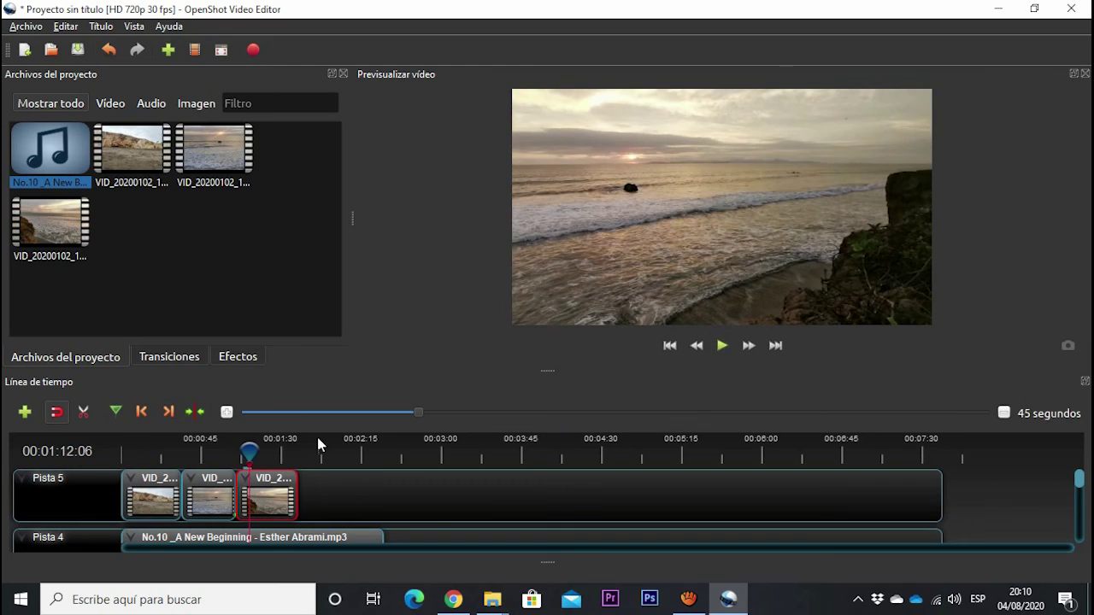
drag(249, 453, 281, 462)
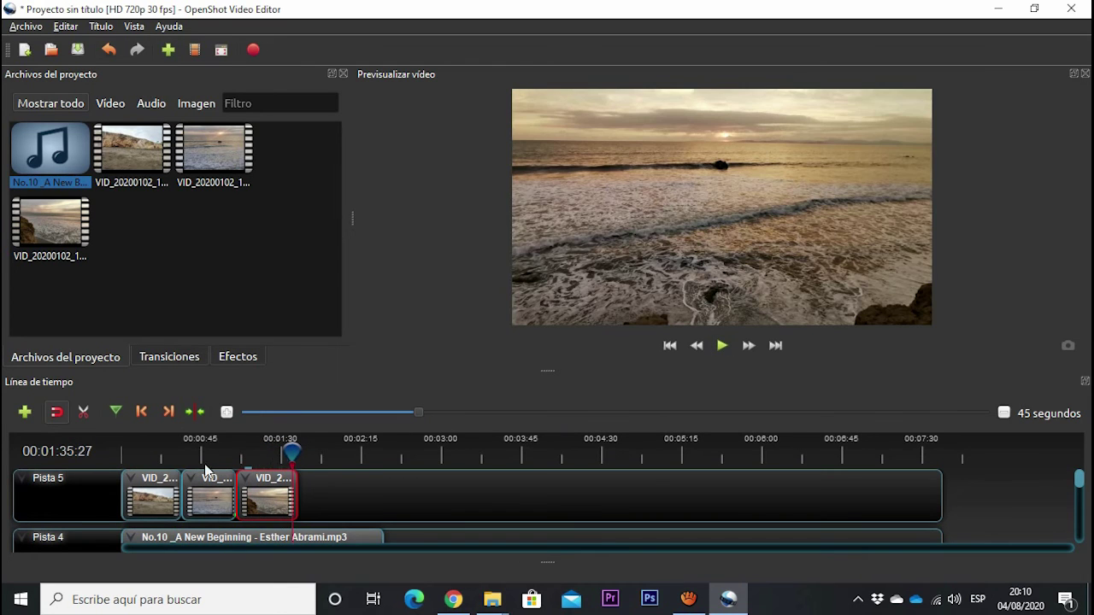
click(134, 452)
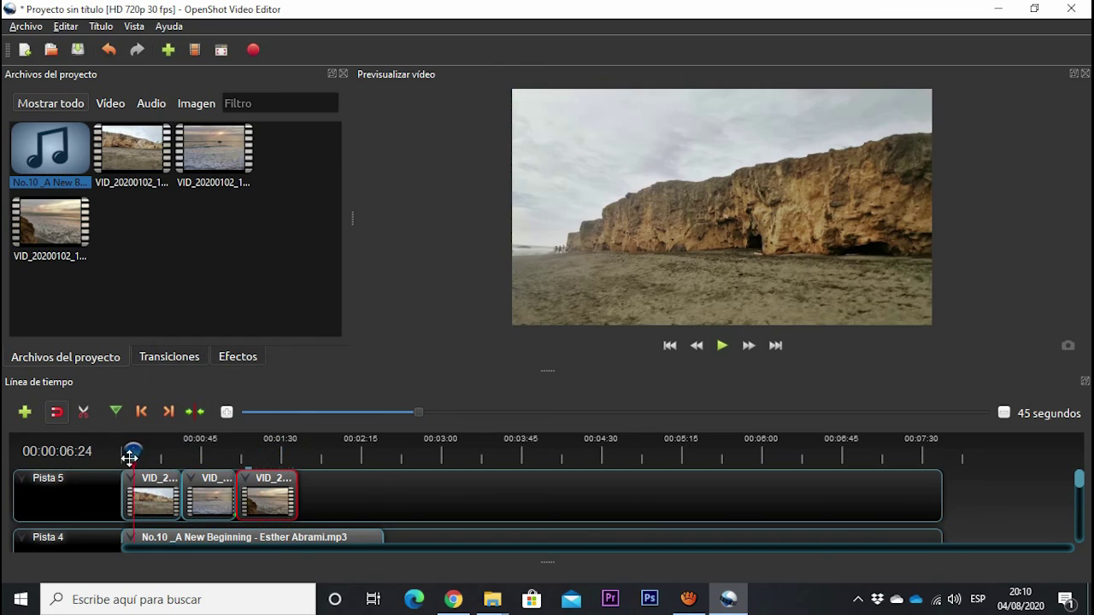
Step: Look through the timeline tracks and check the video clips on Pista 5 and the music clip on Pista 4
scroll(342, 506, down, 1)
scroll(329, 513, down, 1)
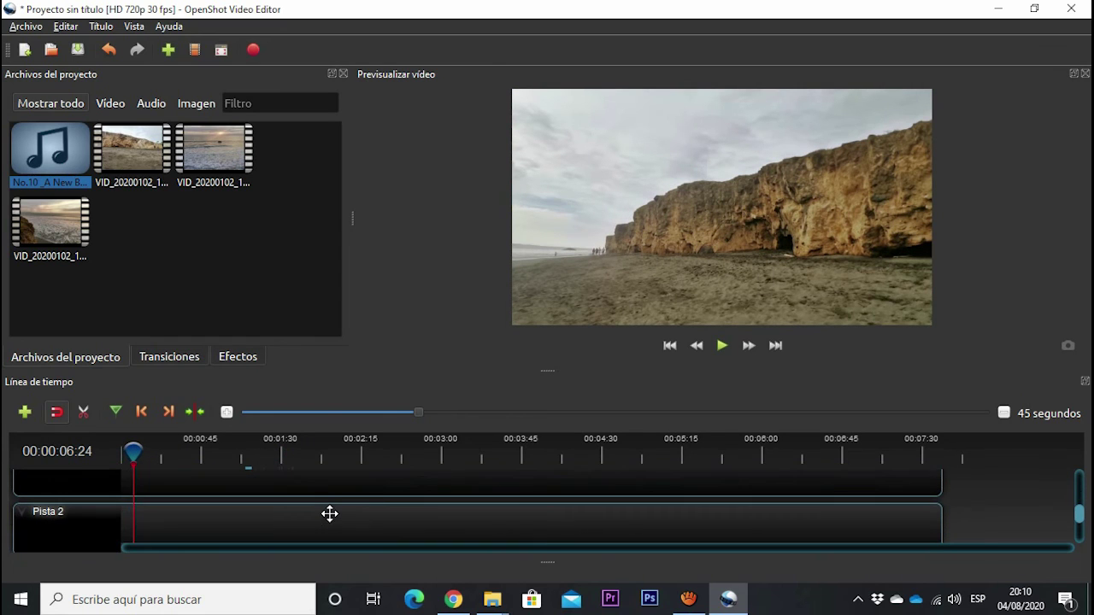
scroll(325, 503, up, 1)
scroll(325, 503, down, 1)
scroll(272, 509, down, 2)
scroll(271, 511, up, 4)
click(145, 499)
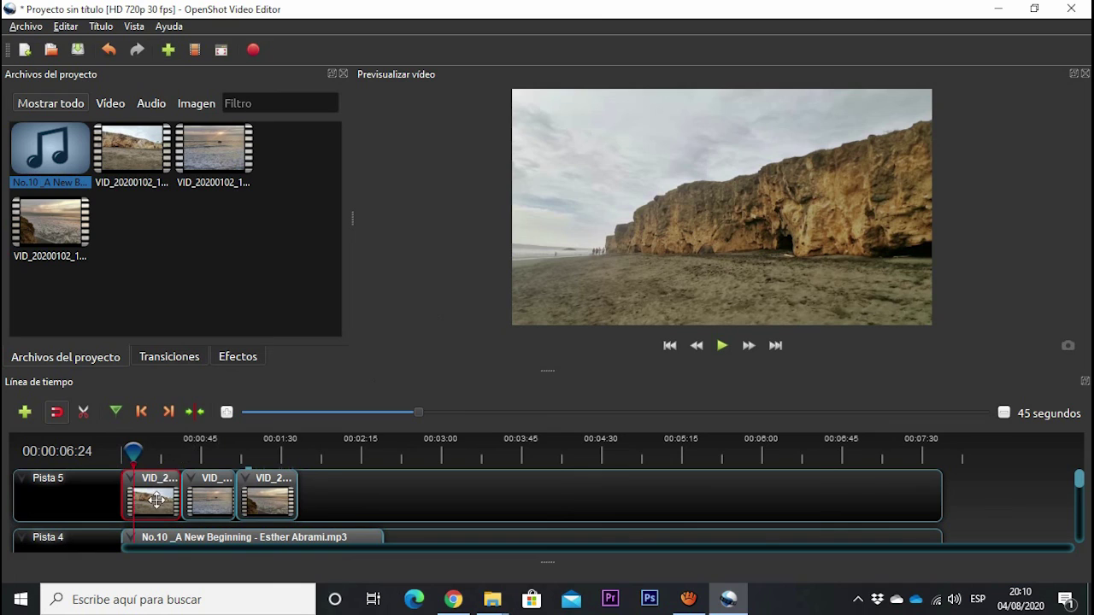
click(200, 492)
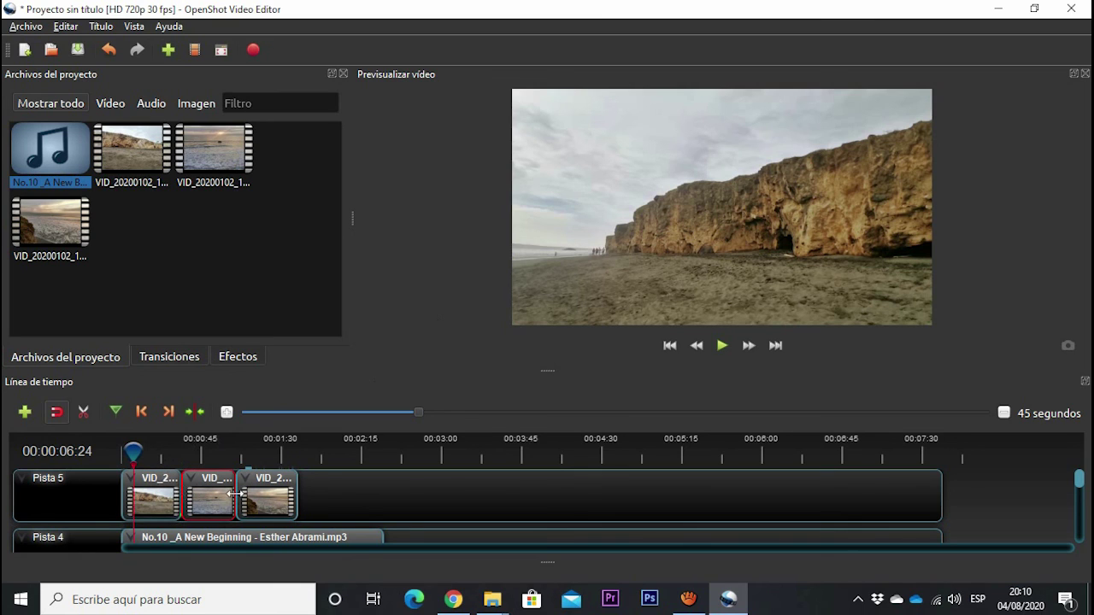
scroll(290, 503, down, 1)
scroll(363, 510, up, 1)
scroll(342, 513, down, 1)
click(334, 513)
scroll(334, 512, up, 1)
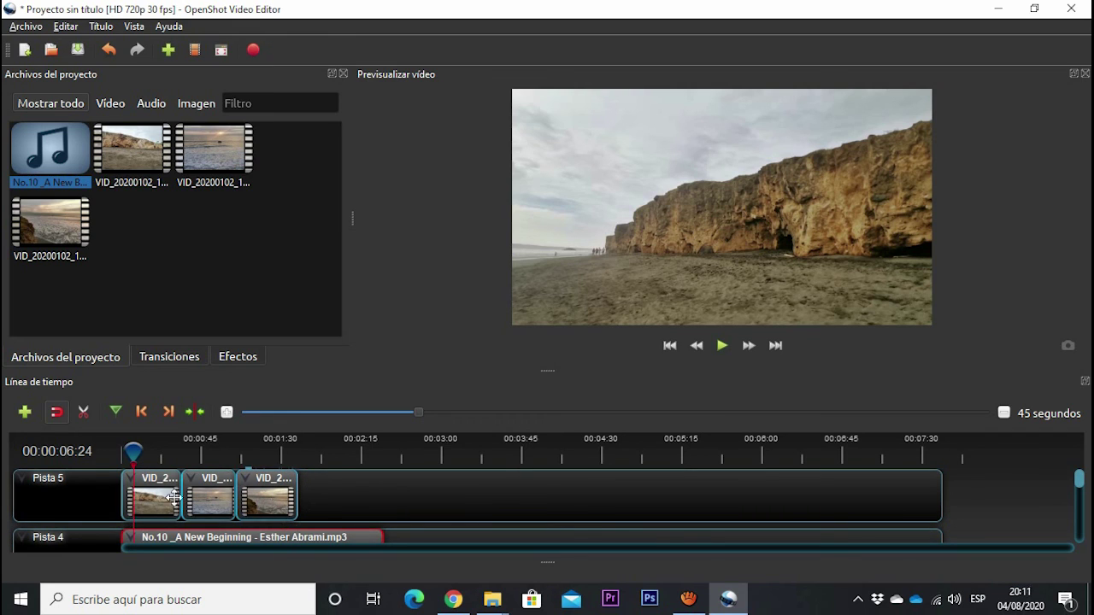
scroll(303, 508, down, 1)
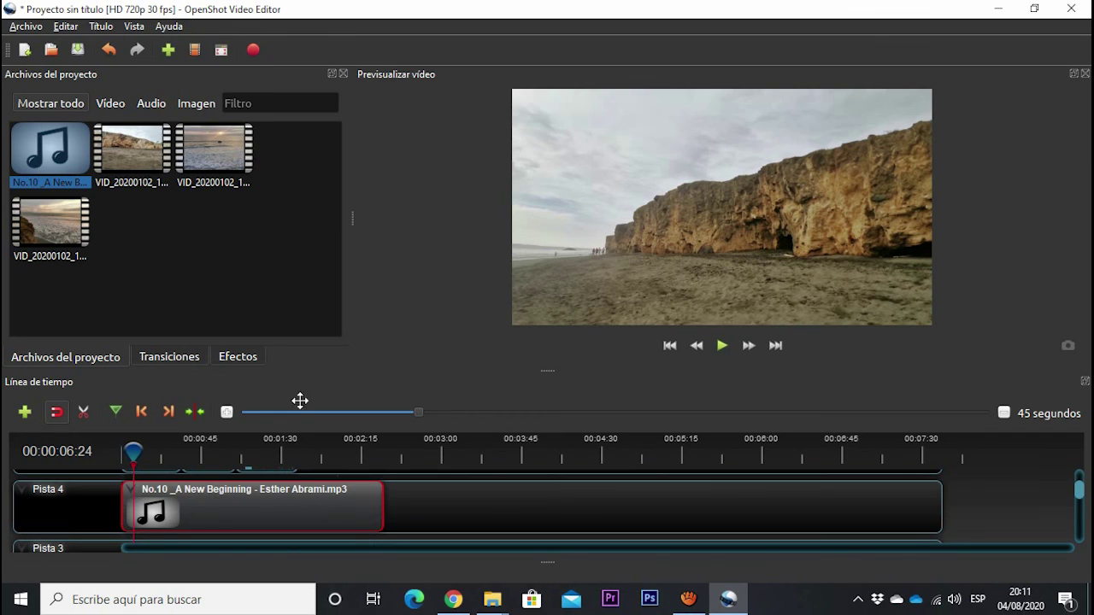